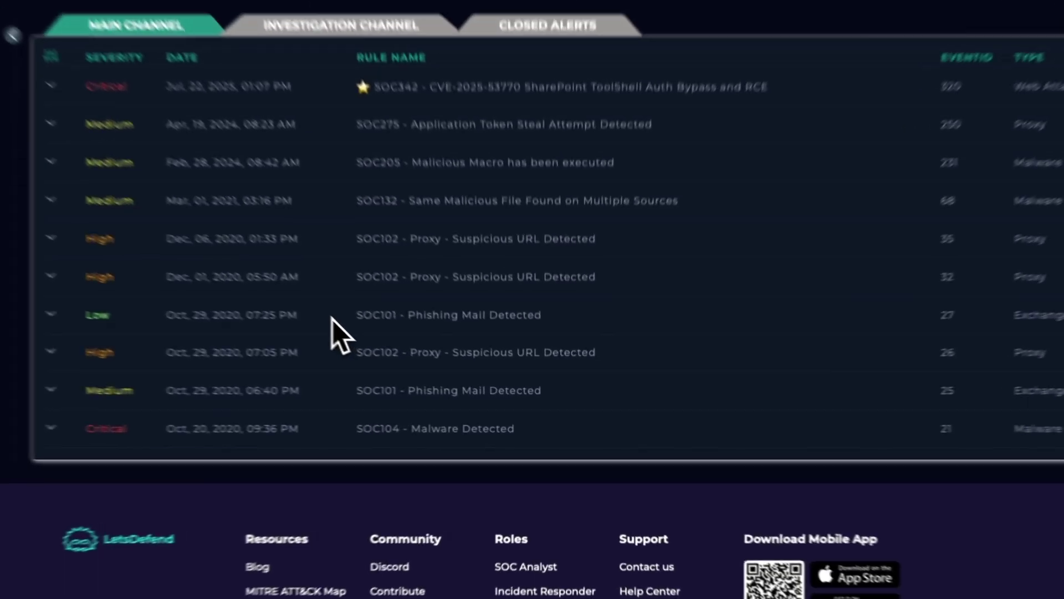
- Open the details of the low-severity SOC101 phishing alert with event ID 27 and highlight its SMTP address
click(387, 348)
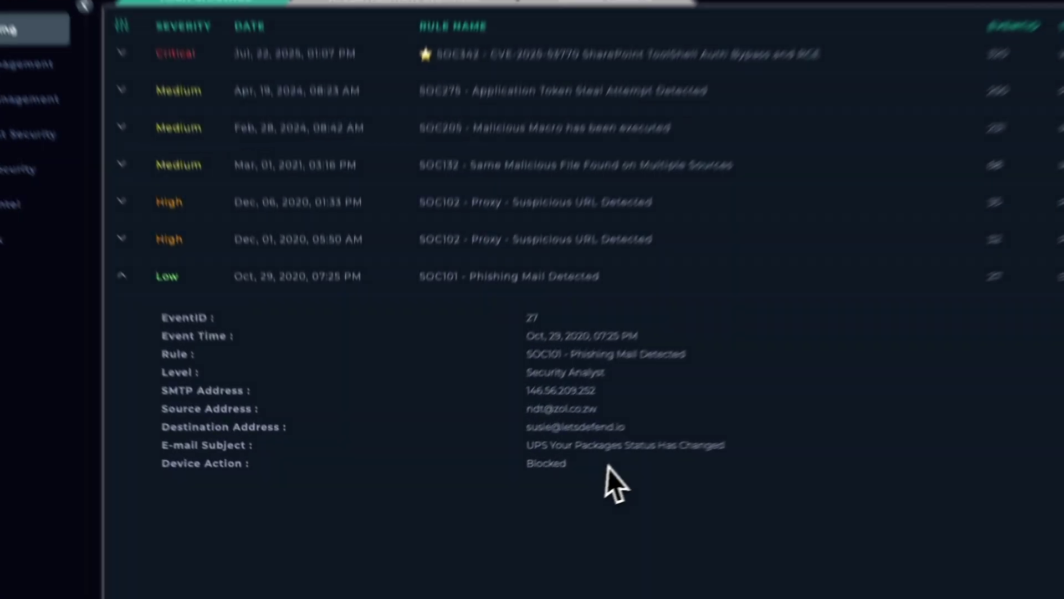
drag(524, 491, 202, 376)
drag(253, 310, 244, 299)
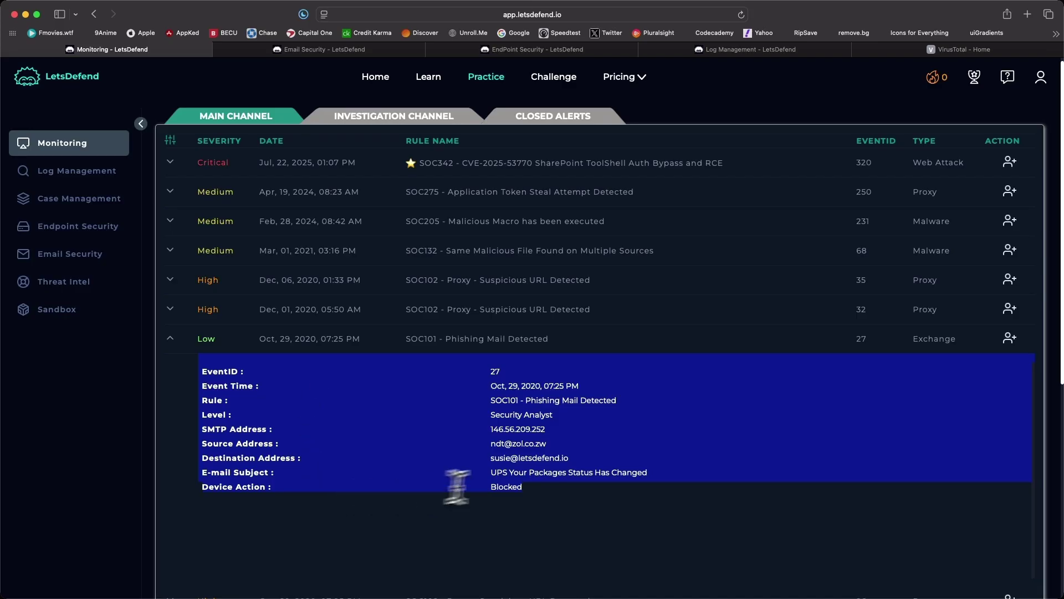
click(534, 471)
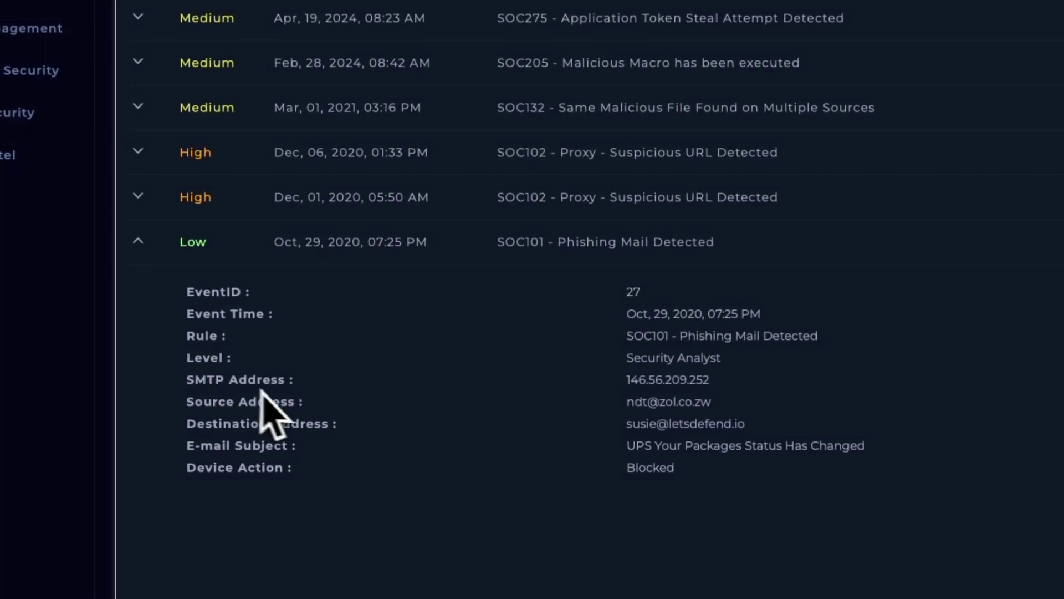
drag(715, 383, 600, 385)
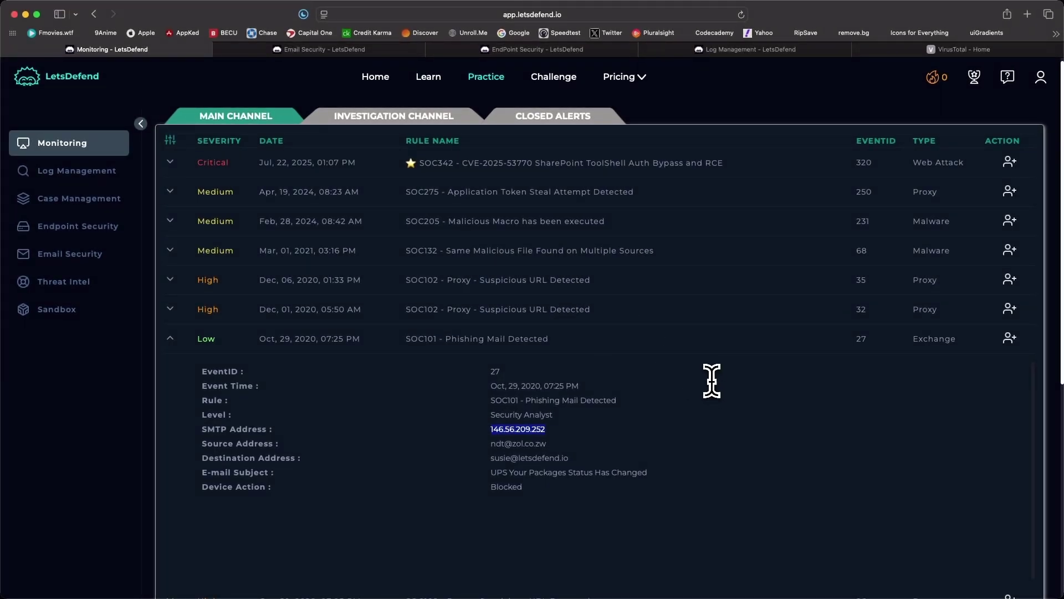
- Take ownership of the SOC101 phishing alert with event ID 27 and confirm it
scroll(610, 413, down, 4)
scroll(593, 412, up, 2)
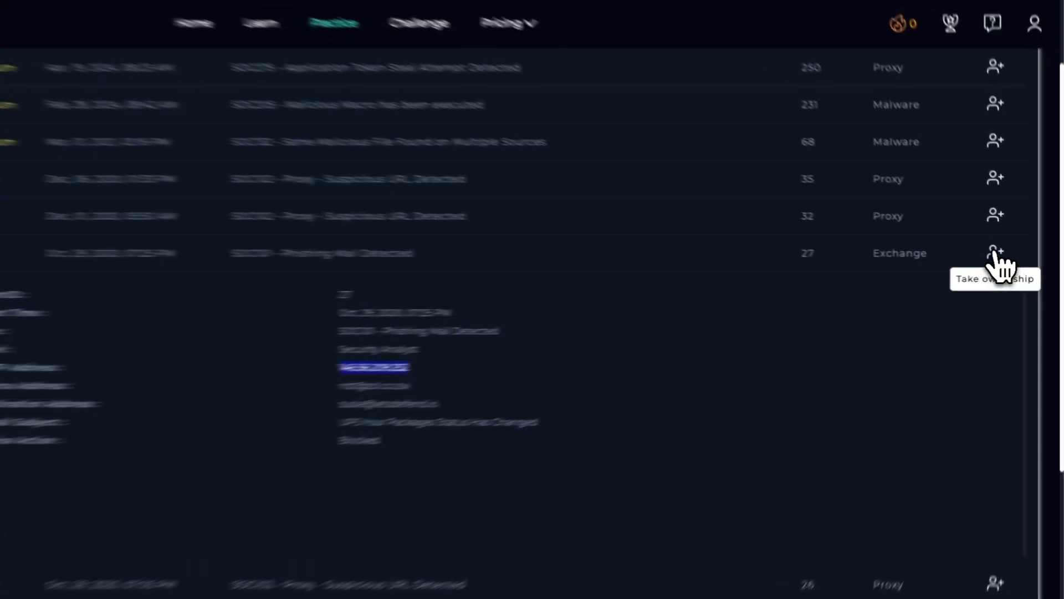
click(1009, 258)
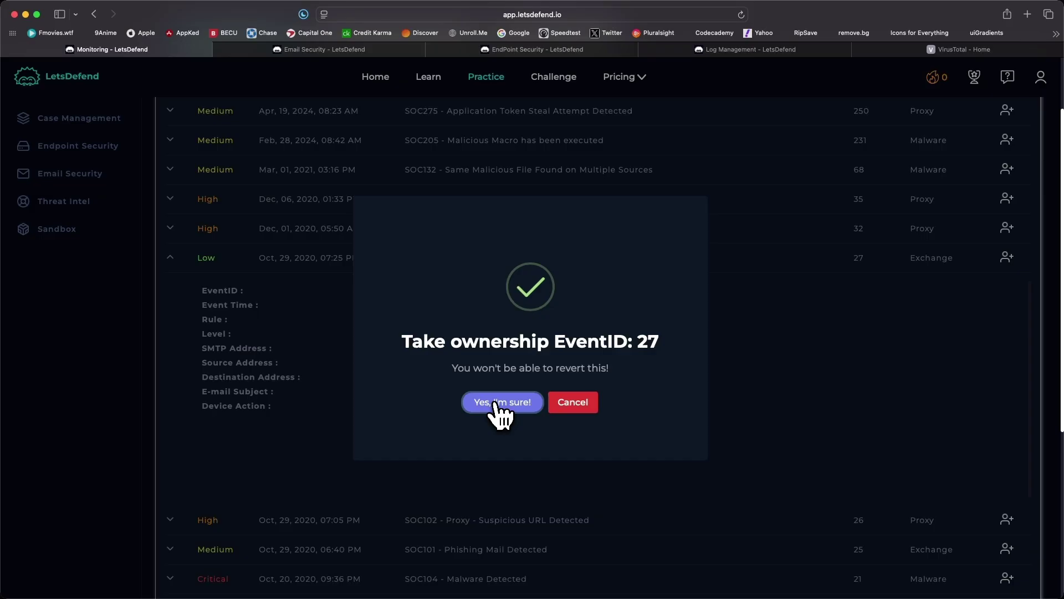
click(496, 404)
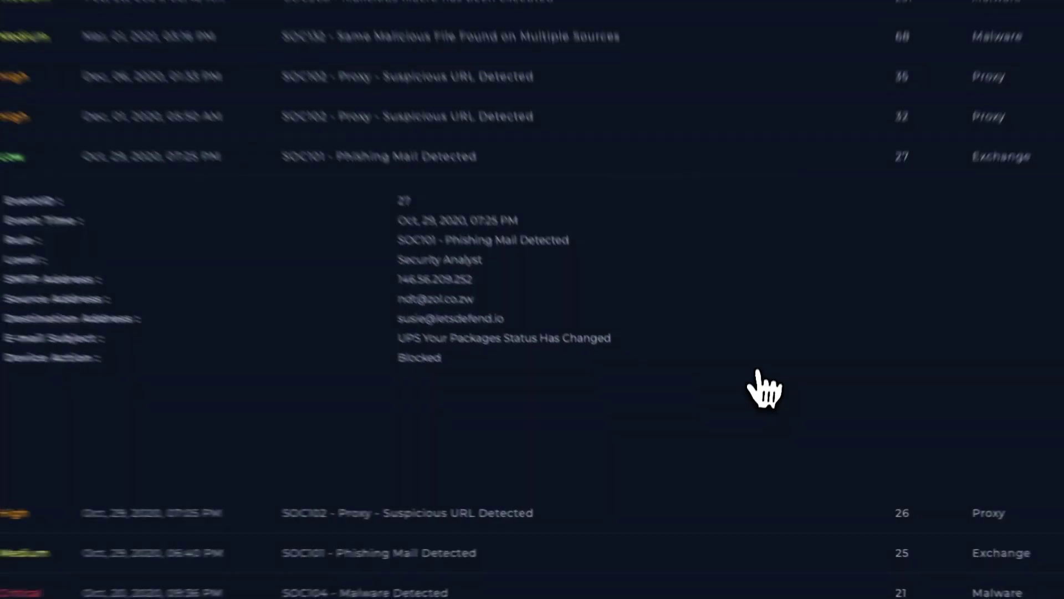
- Create a case for event ID 27 from the investigation channel and start its playbook, continuing past the Parse Email stage
scroll(456, 377, up, 3)
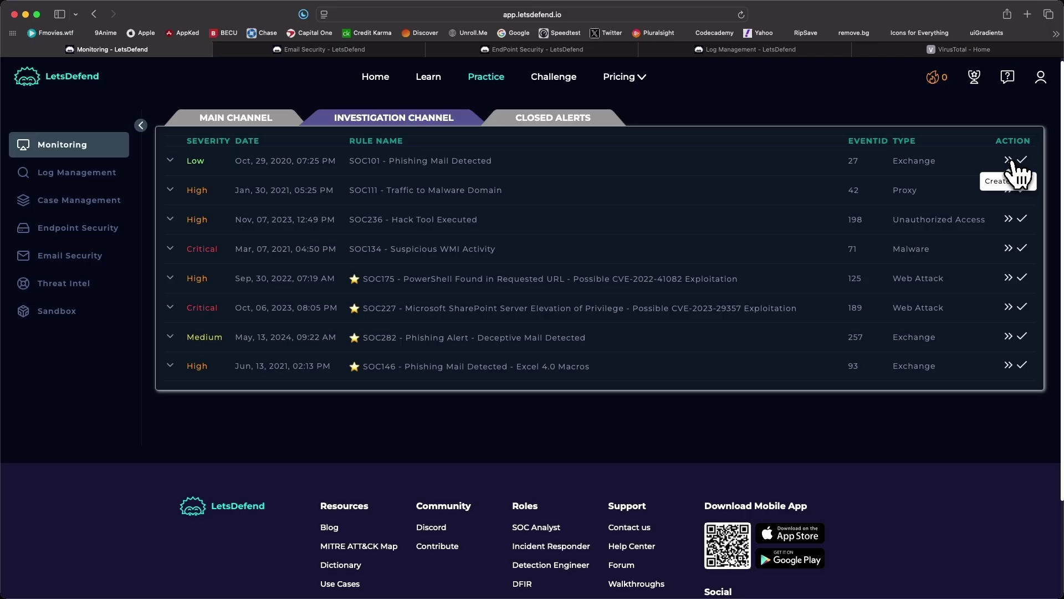
click(1009, 161)
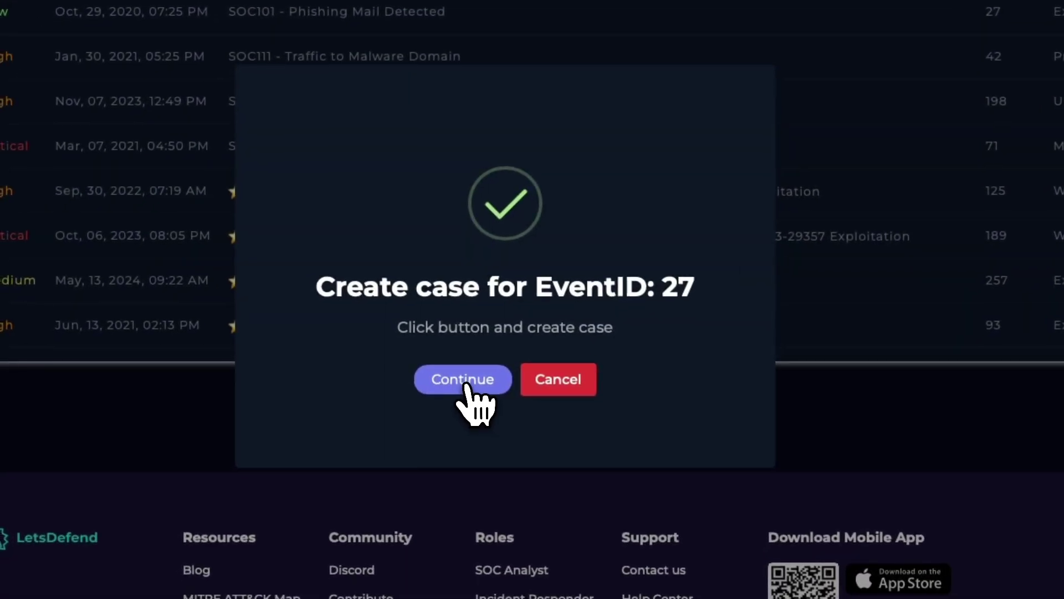
click(466, 383)
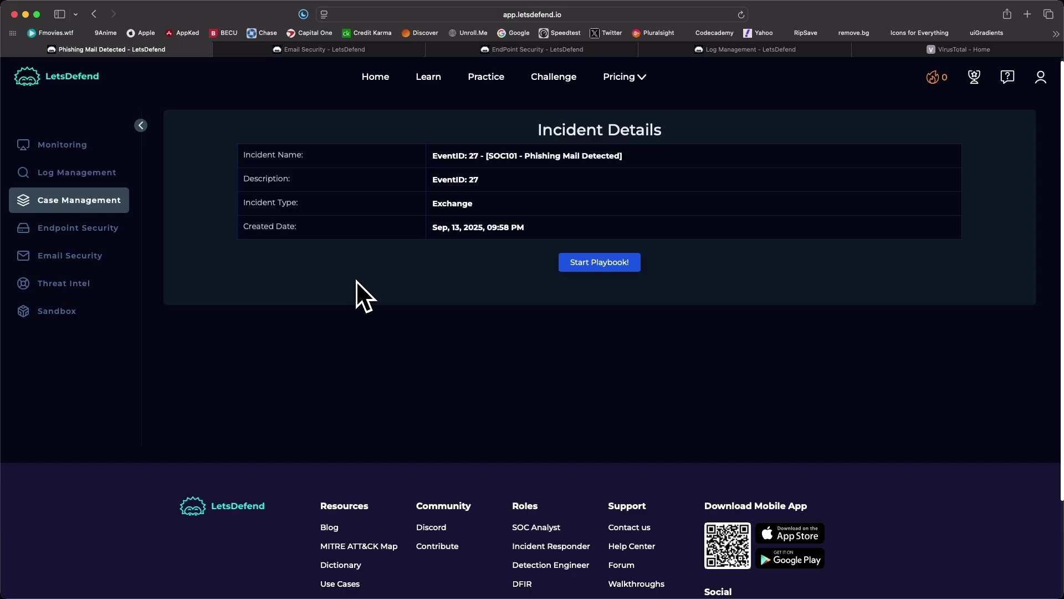
click(596, 267)
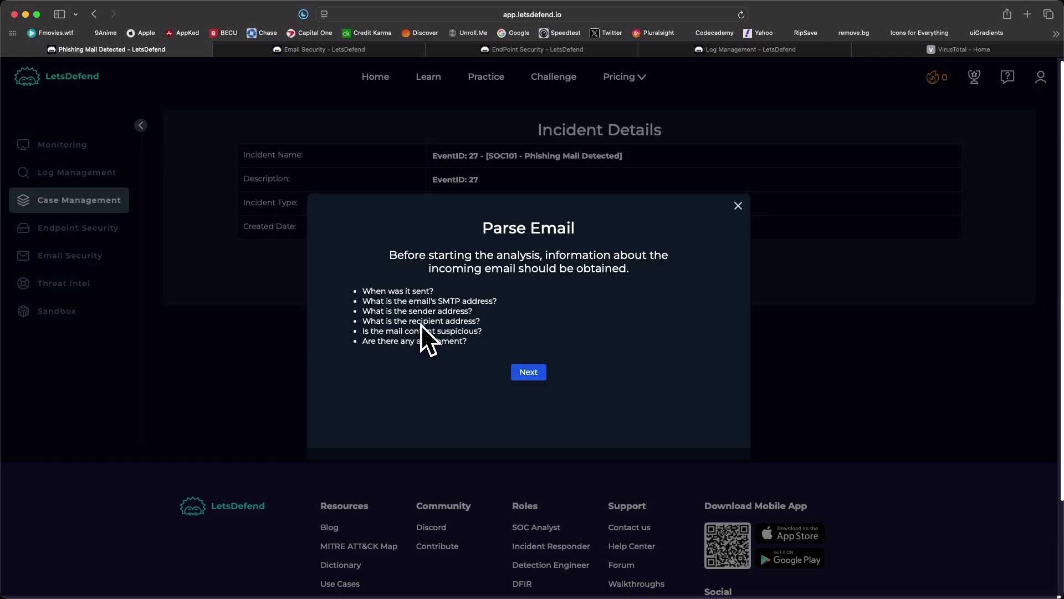
click(529, 370)
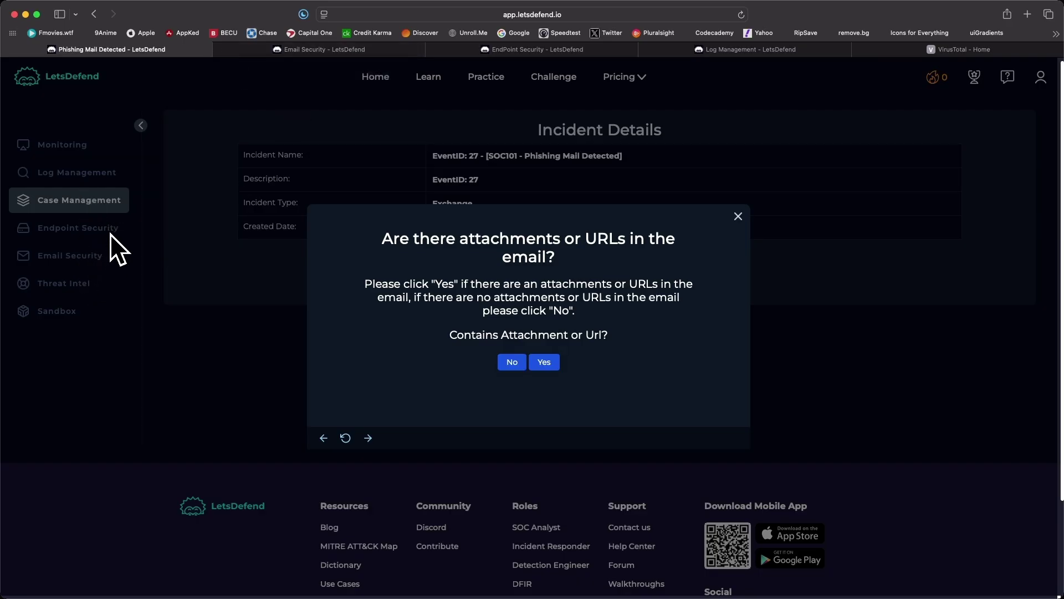
- Search Email Security for the subject "UPS Your Packages Status Has Changed" and open the message sent Oct 29, 2020 at 07:25 PM
click(327, 51)
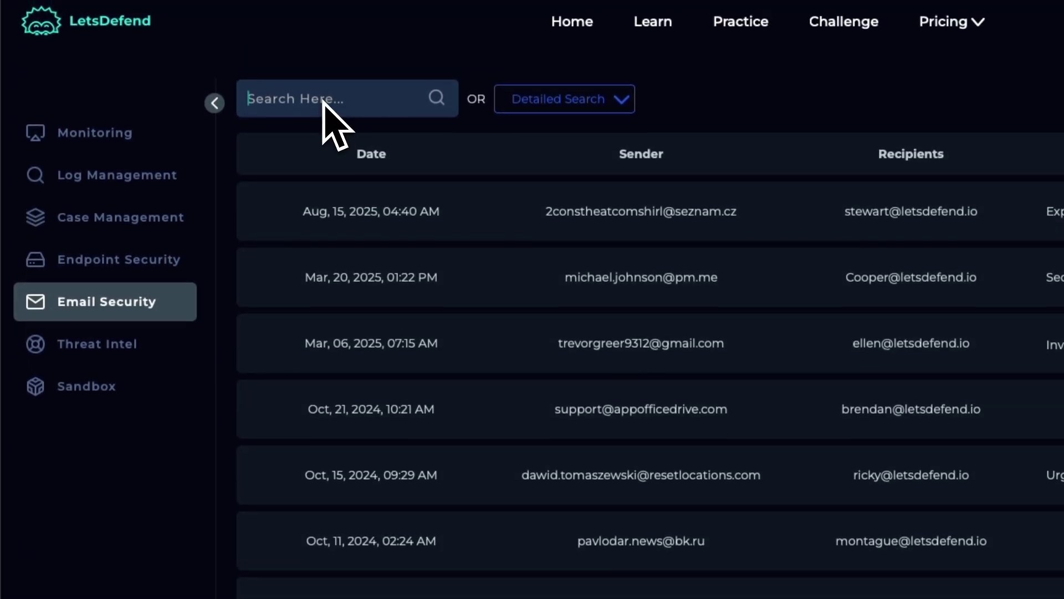
key(ctrl+v)
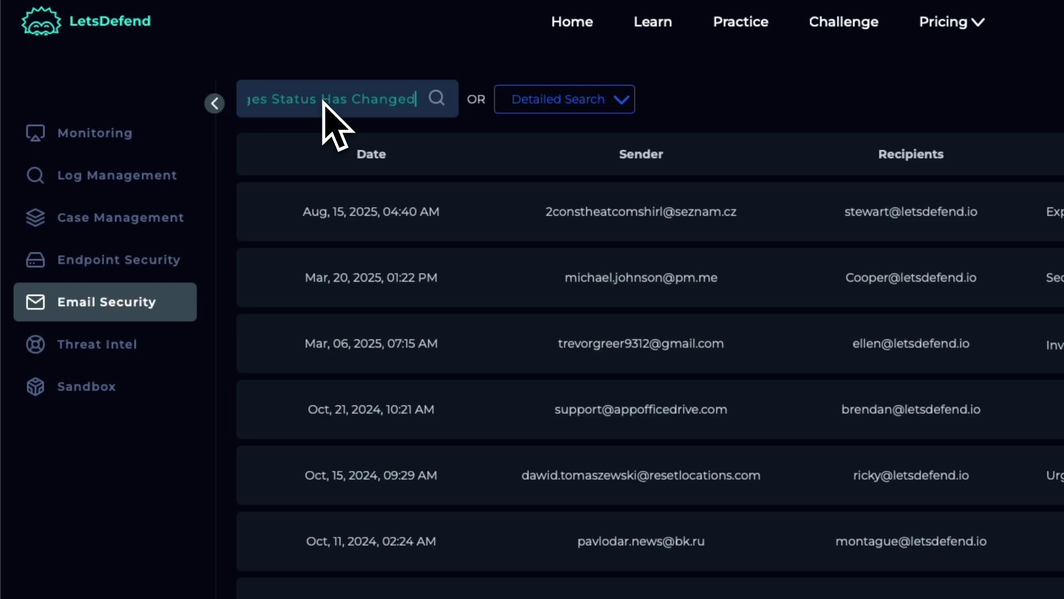
key(Return)
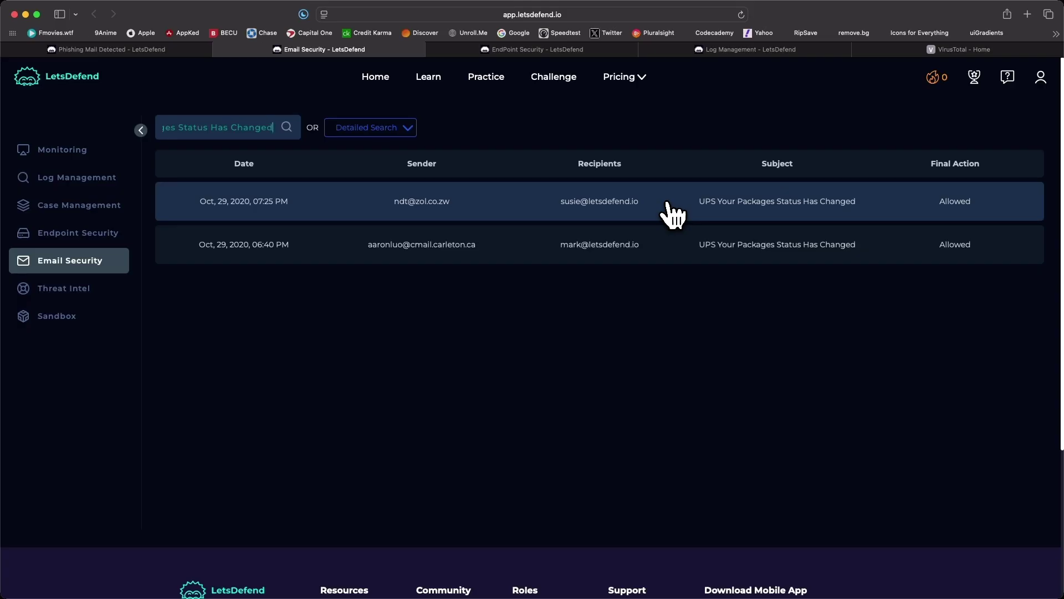
click(471, 206)
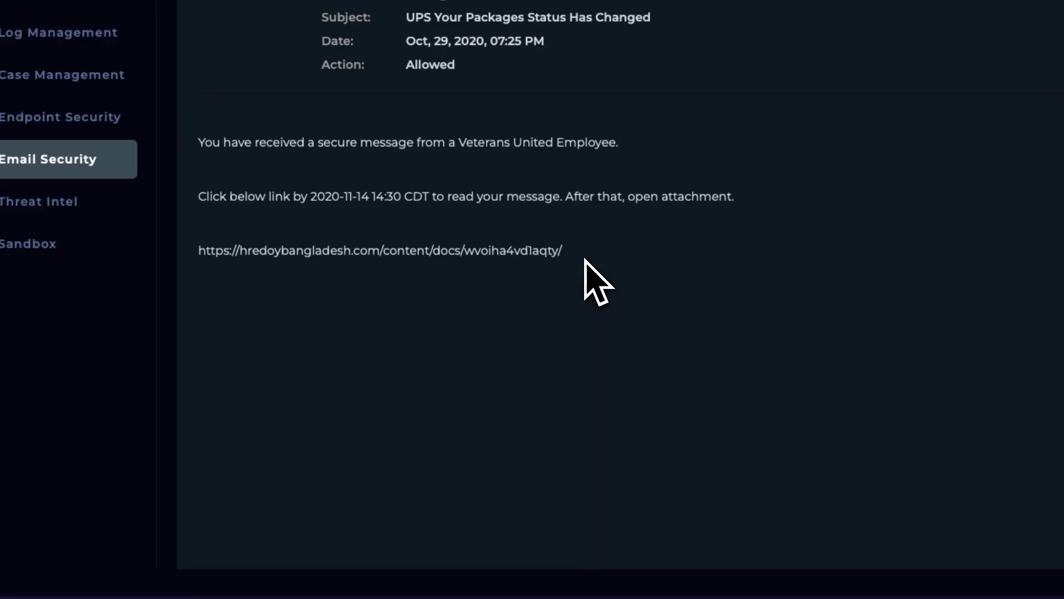
- Copy the link in the email body and answer Yes to the playbook question about attachments or URLs
drag(563, 251, 198, 255)
key(super+c)
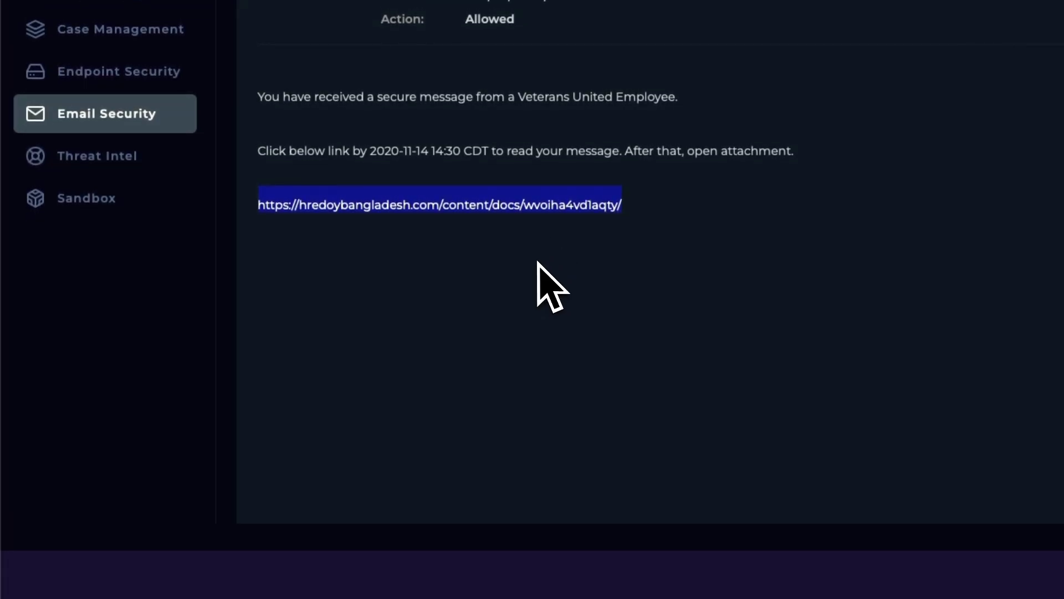
click(486, 288)
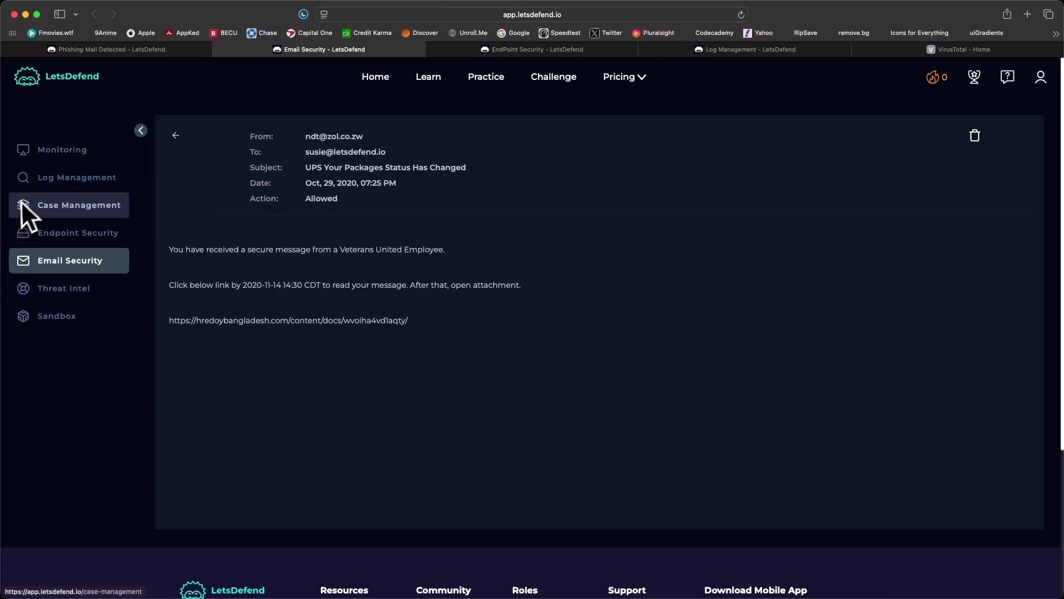
click(134, 48)
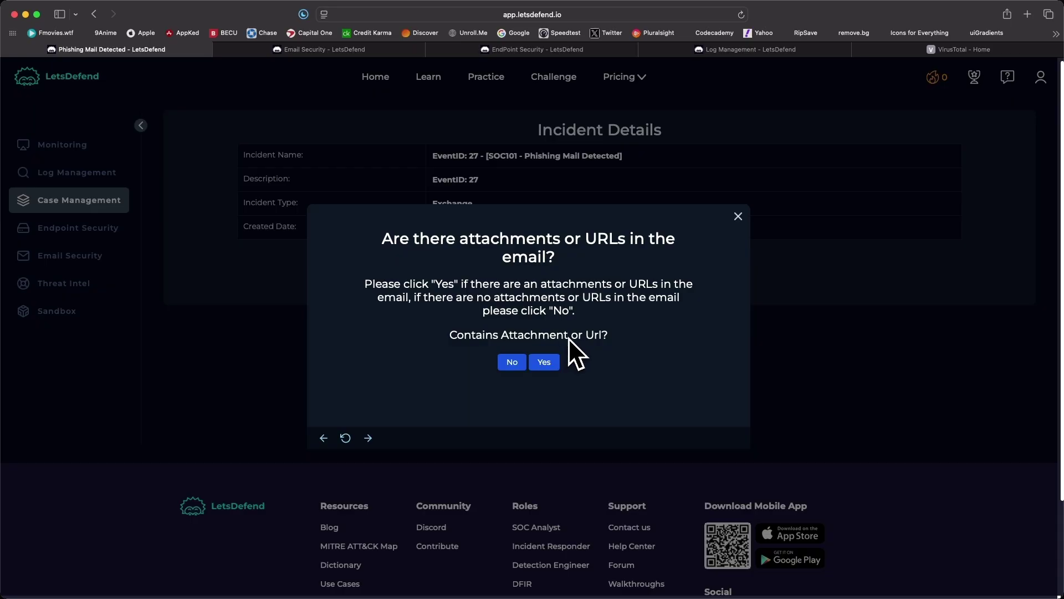
click(545, 363)
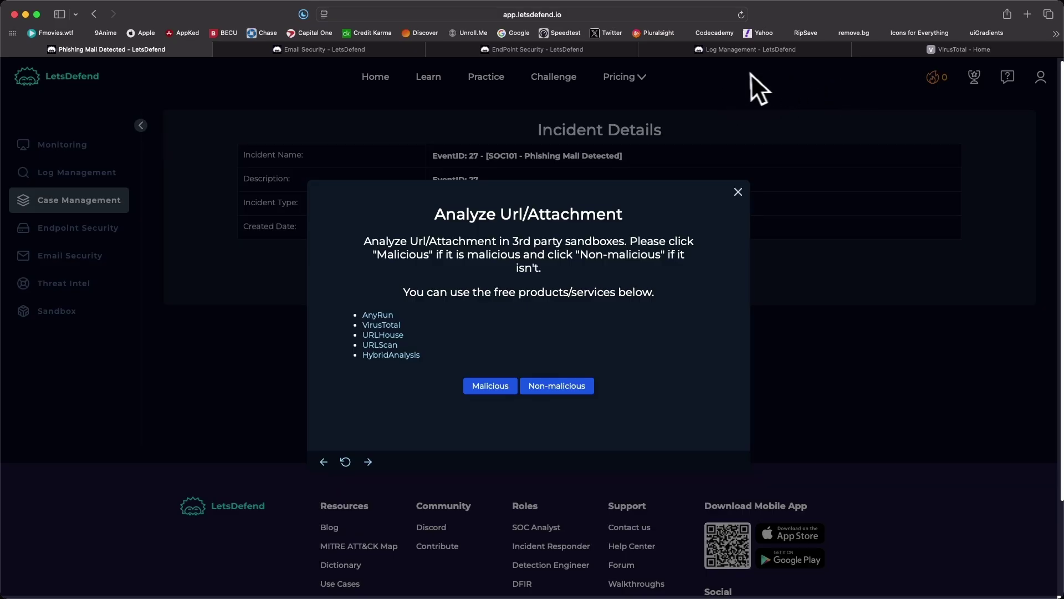
- Switch to VirusTotal and look up the alert's SMTP address, 146.56.209.252
click(934, 51)
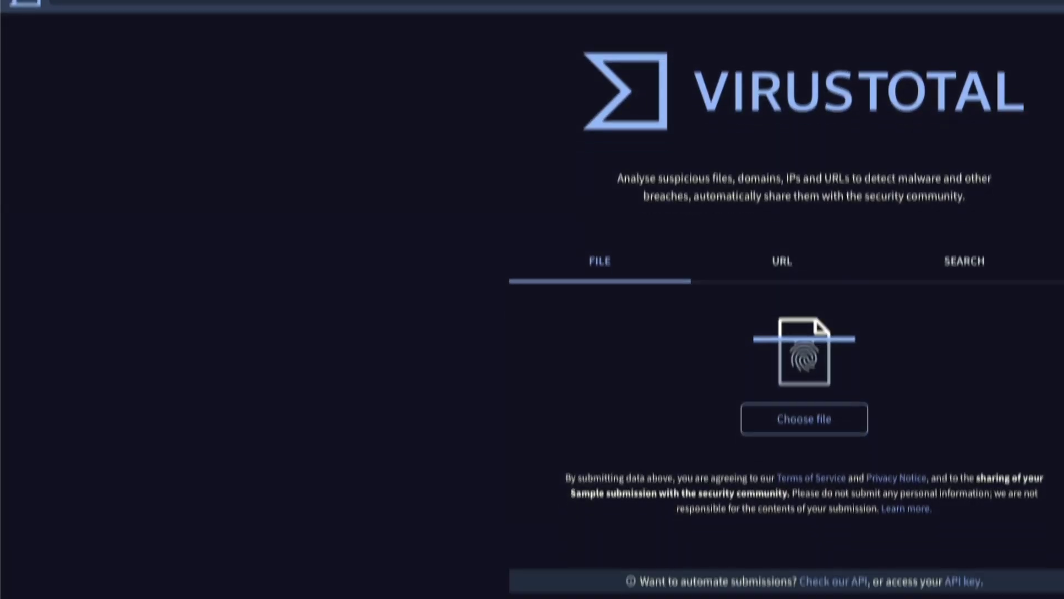
click(149, 55)
text(146.56.209.252)
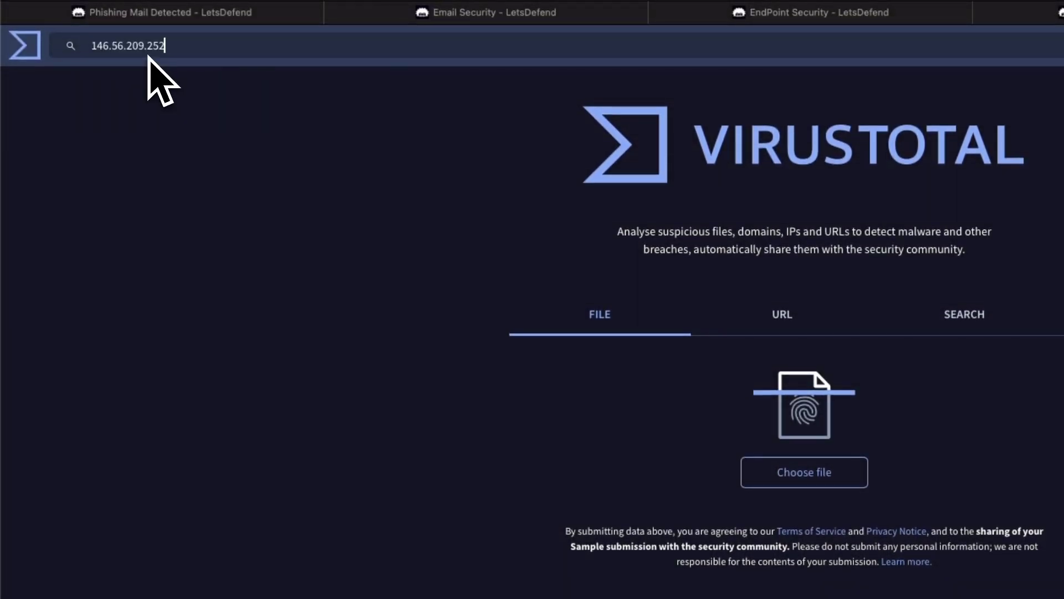
key(Return)
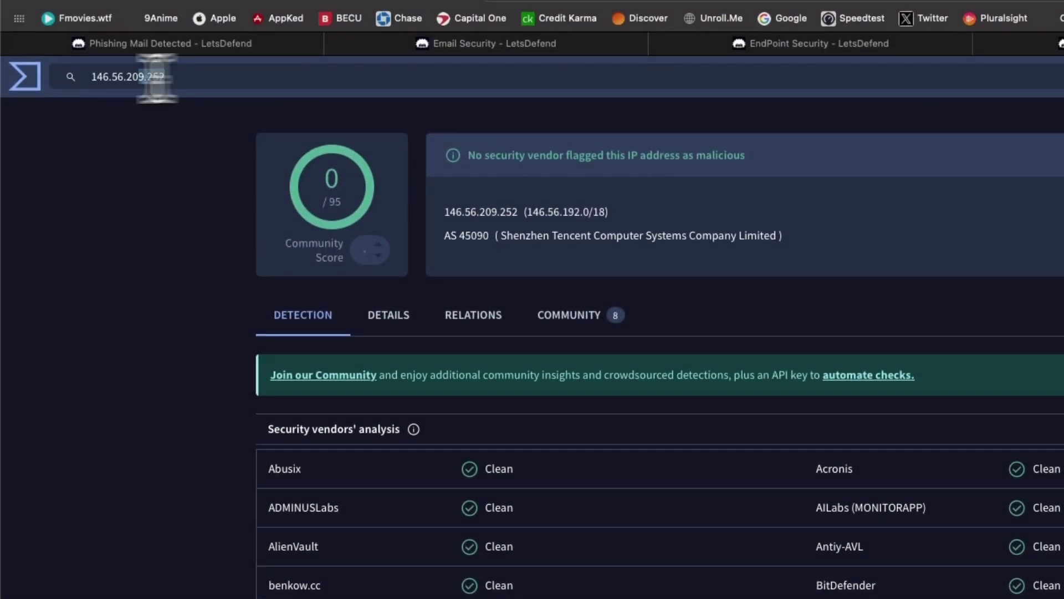
triple_click(156, 78)
key(super+v)
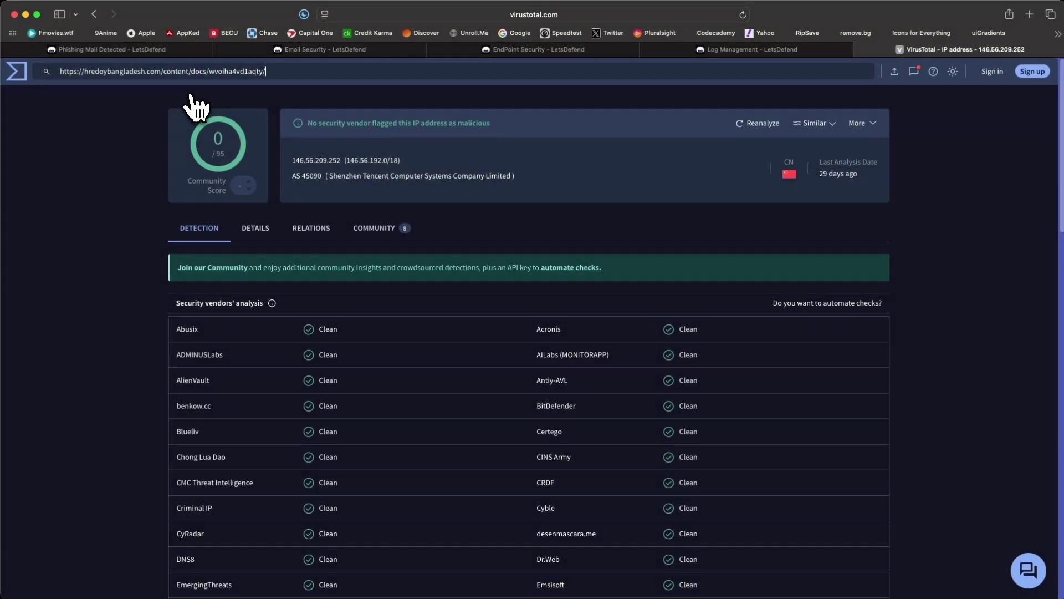
key(Return)
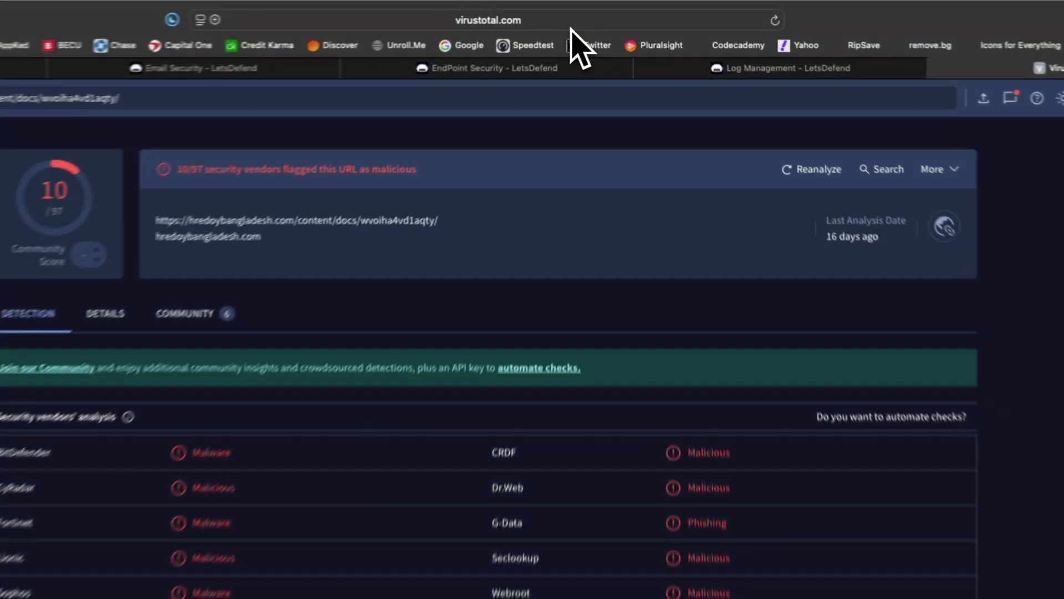
- Open the urlscan.io website in place of the VirusTotal page
click(592, 20)
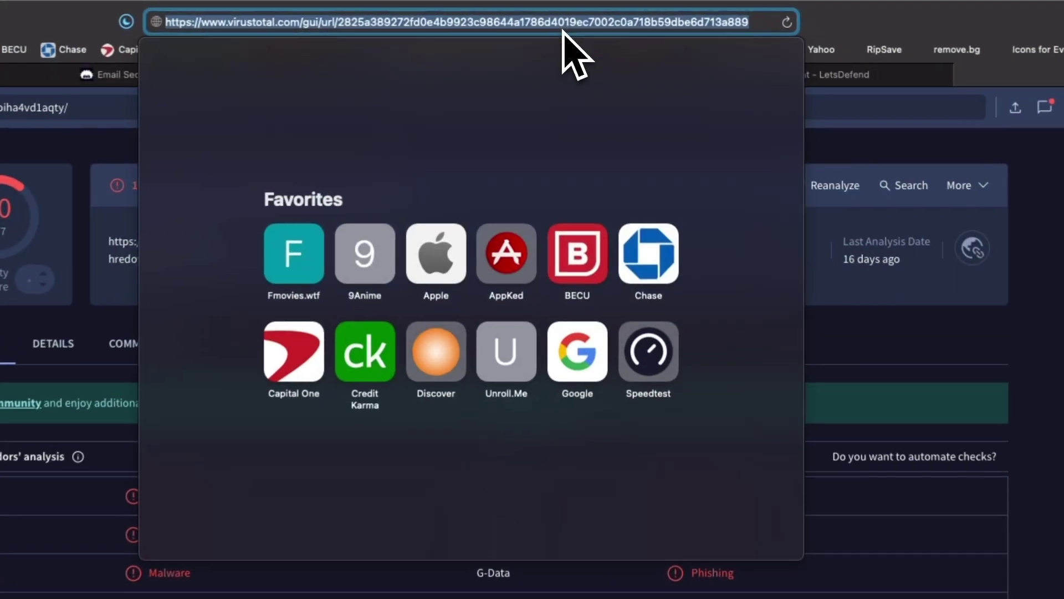
text(urlk)
key(BackSpace)
text(scan.io)
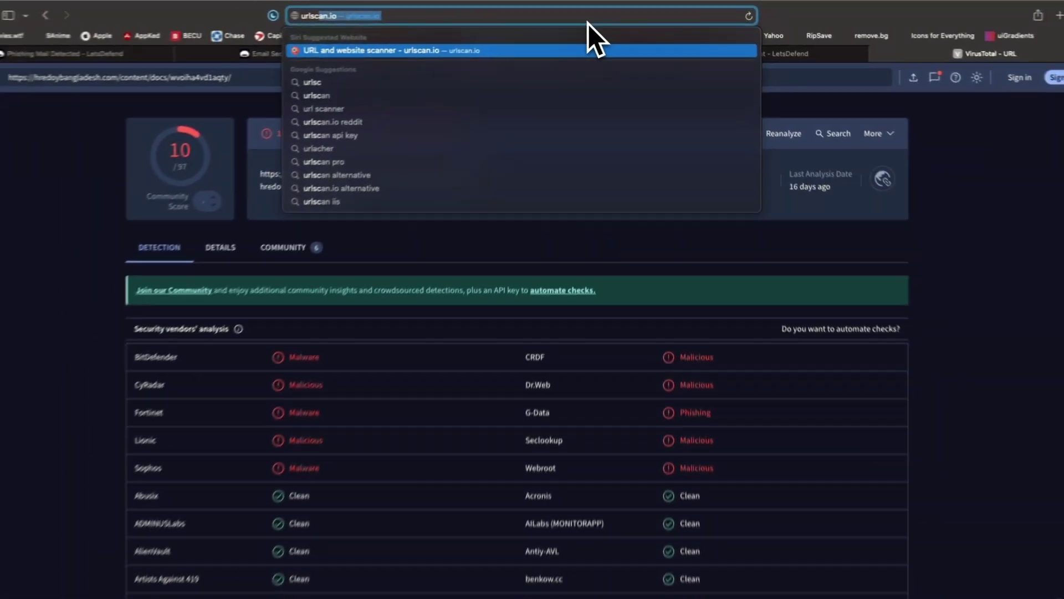
key(Return)
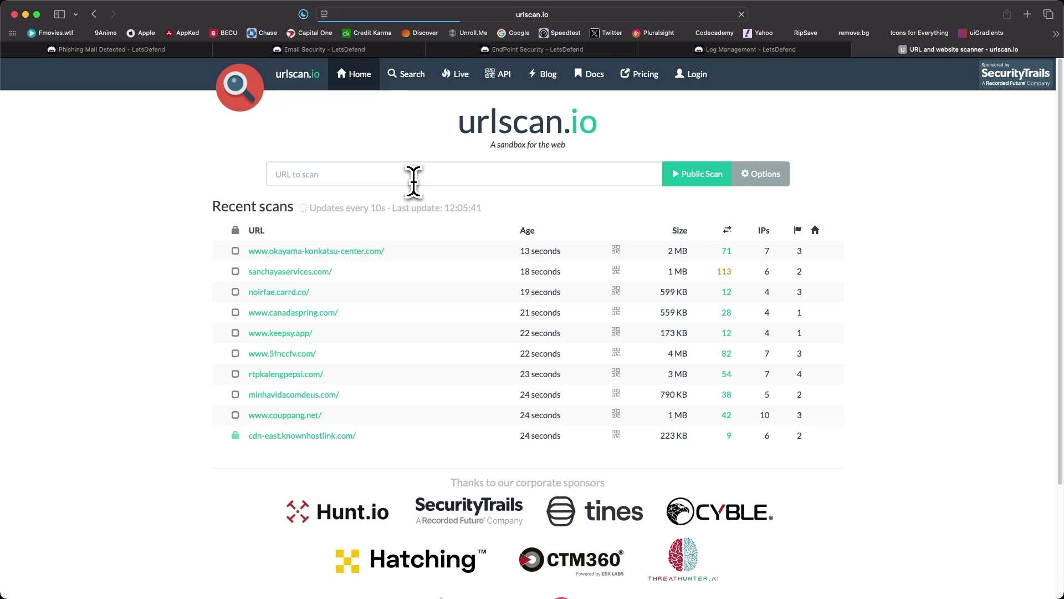
click(413, 178)
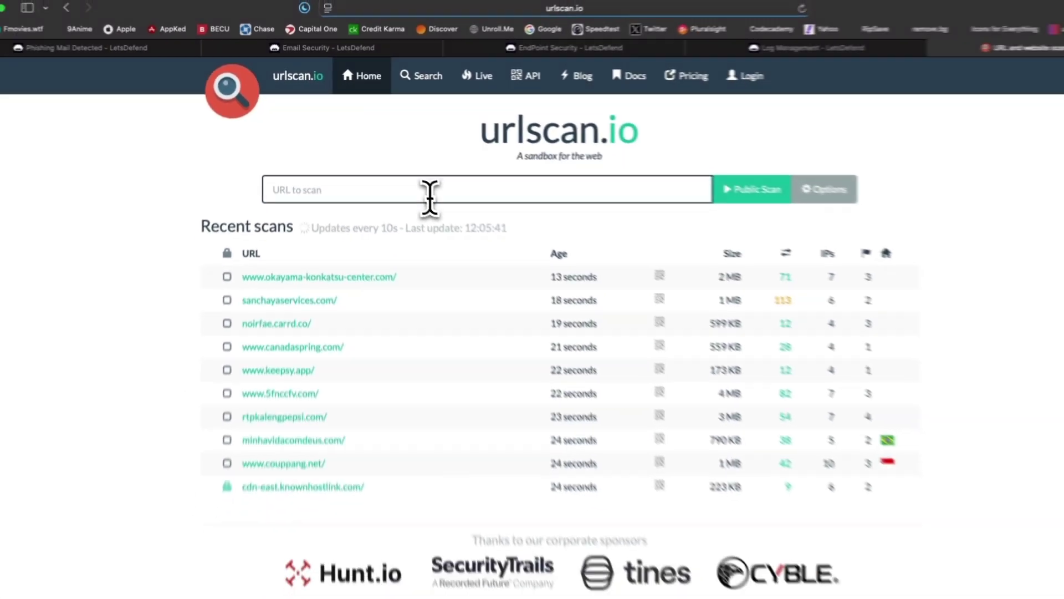
key(super+v)
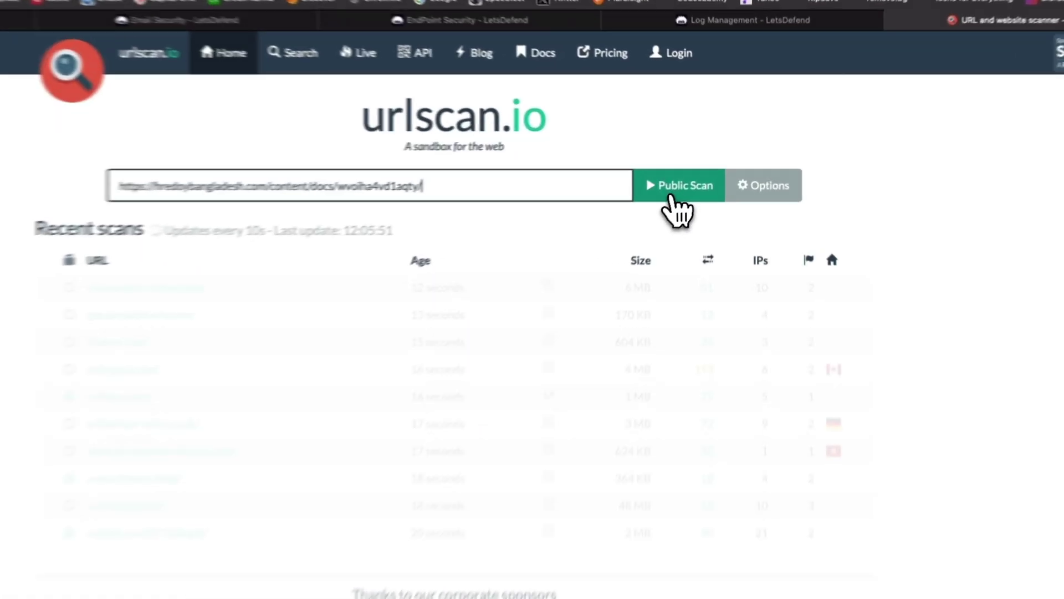
click(661, 205)
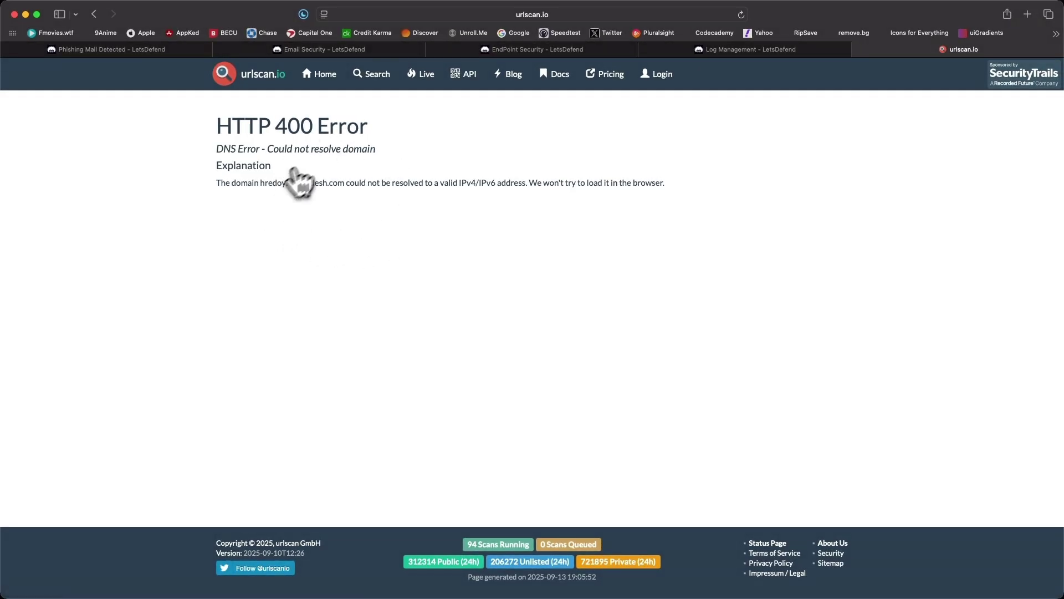
click(93, 14)
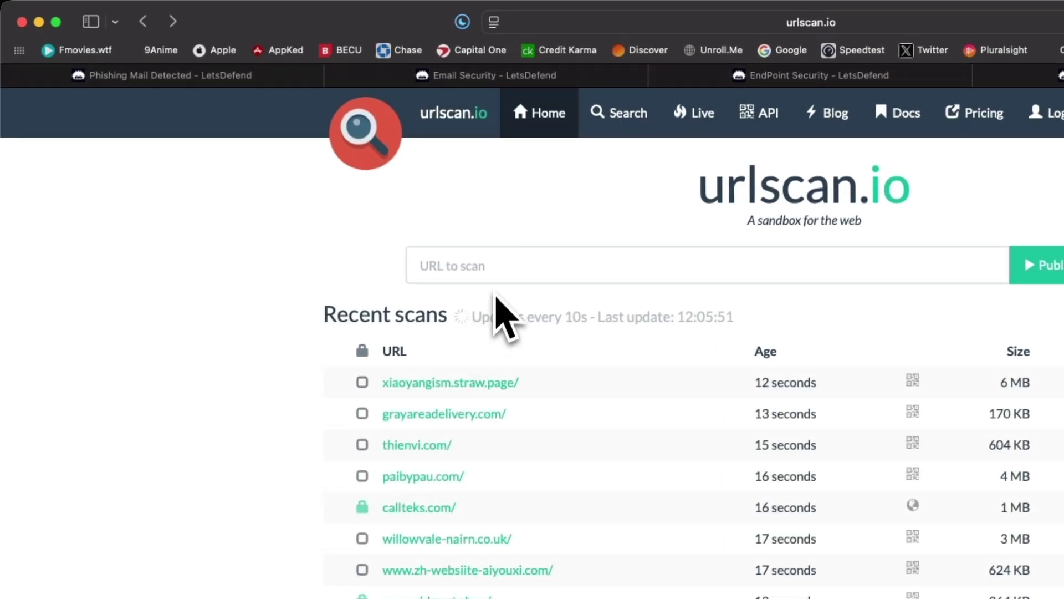
click(494, 278)
key(super+v)
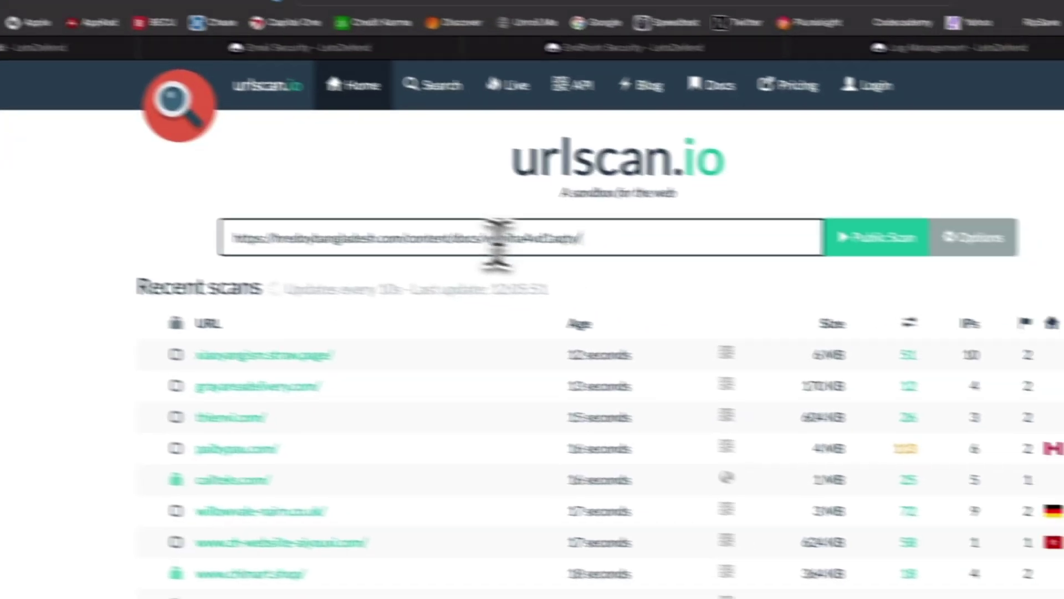
drag(321, 227, 566, 229)
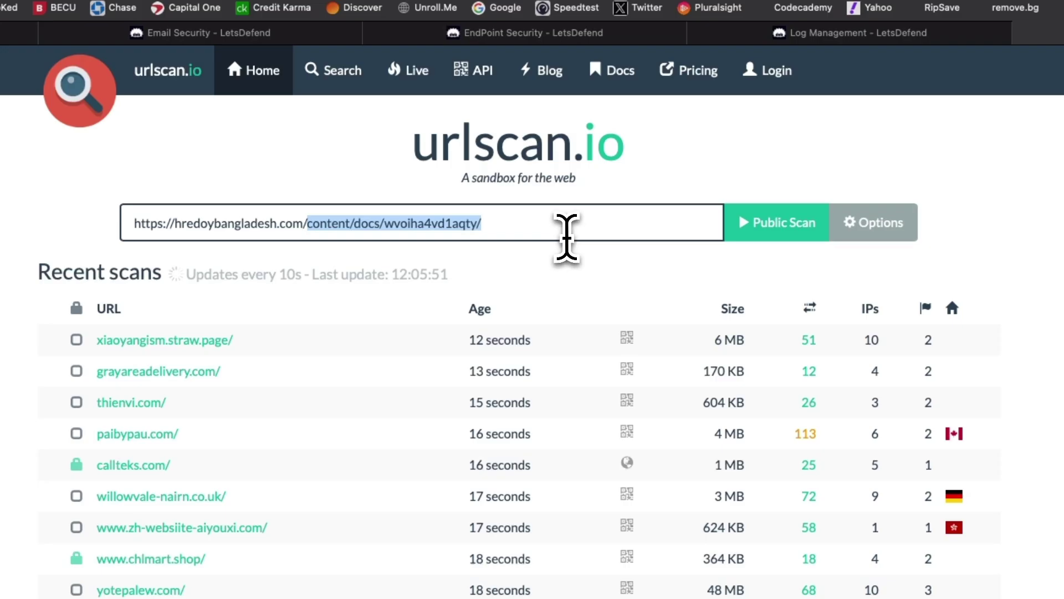
key(BackSpace)
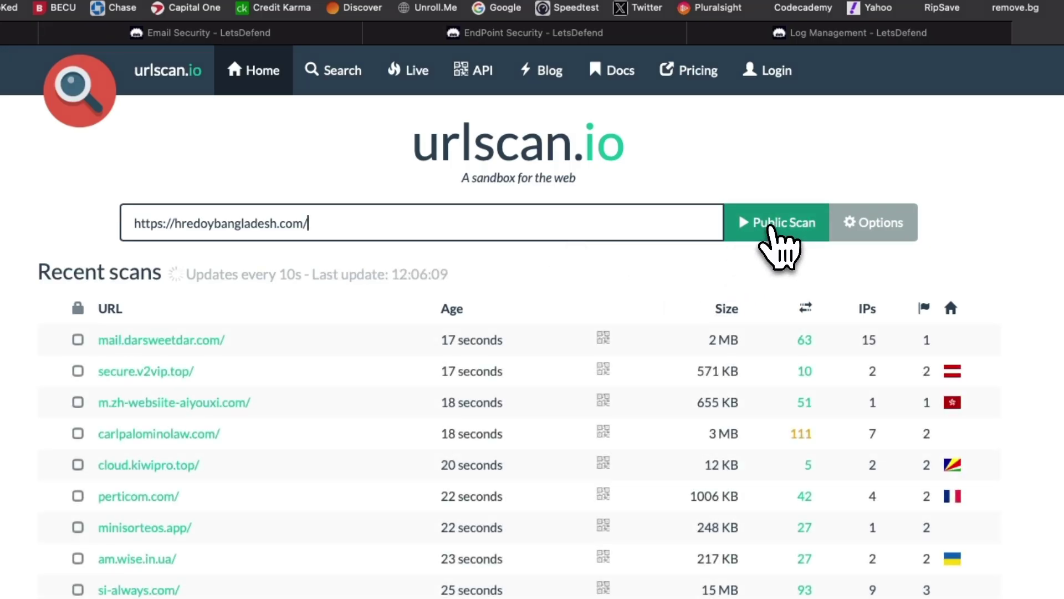
click(770, 227)
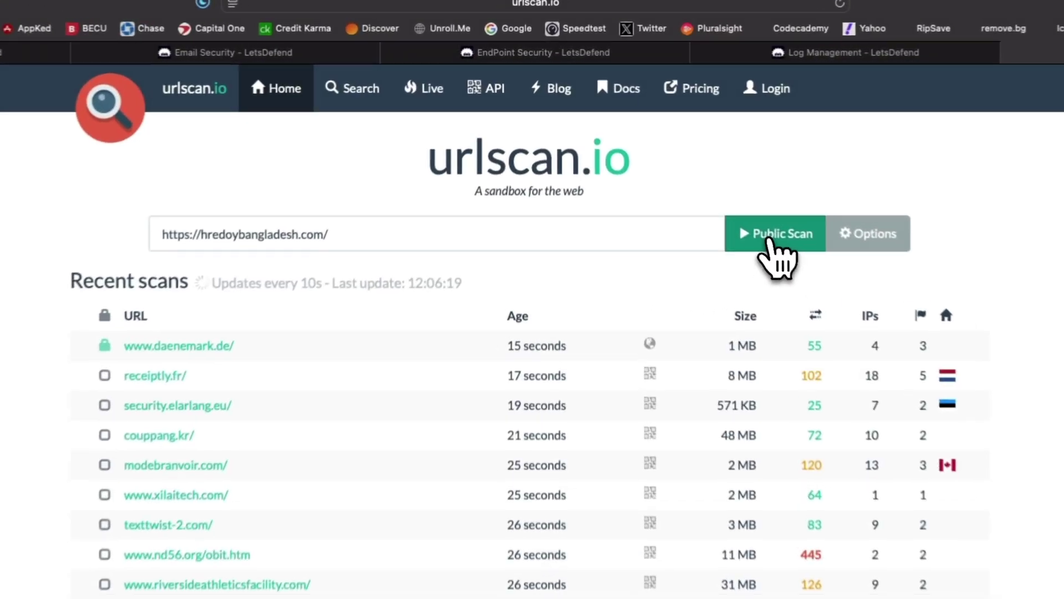
triple_click(362, 242)
right_click(194, 244)
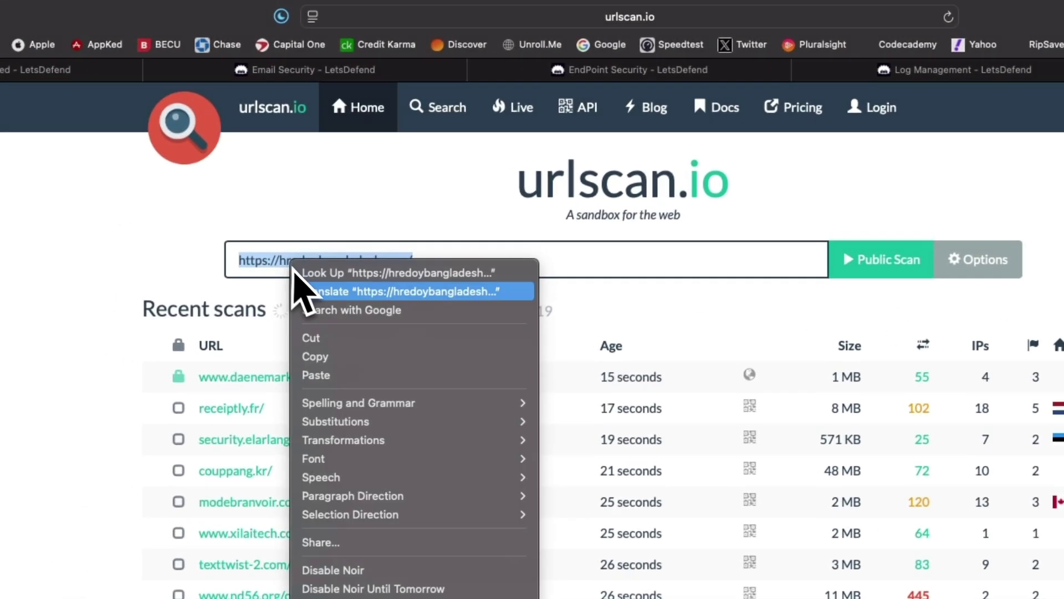
click(219, 337)
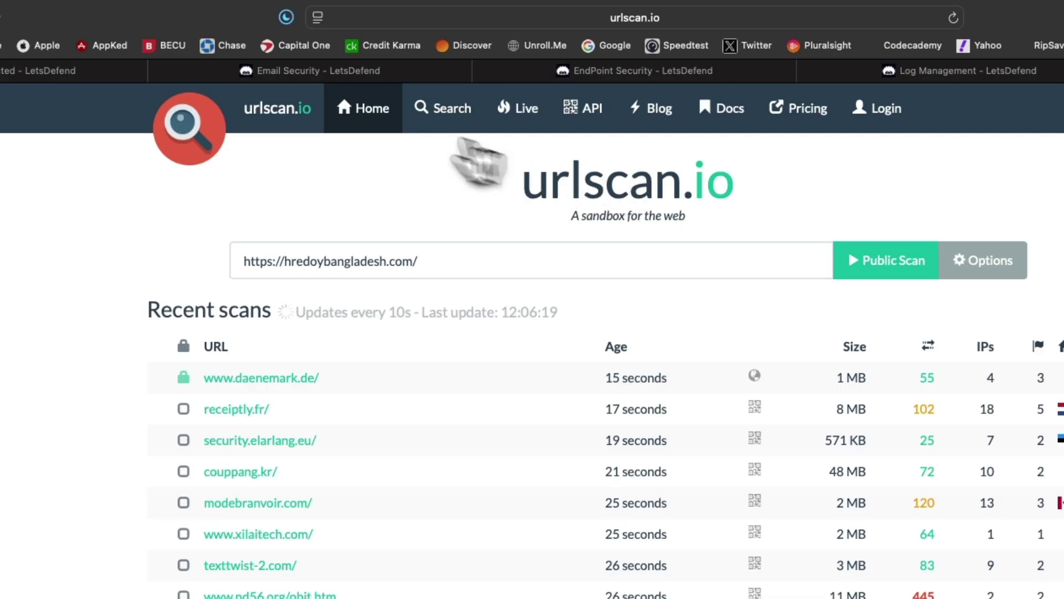
click(364, 114)
right_click(324, 262)
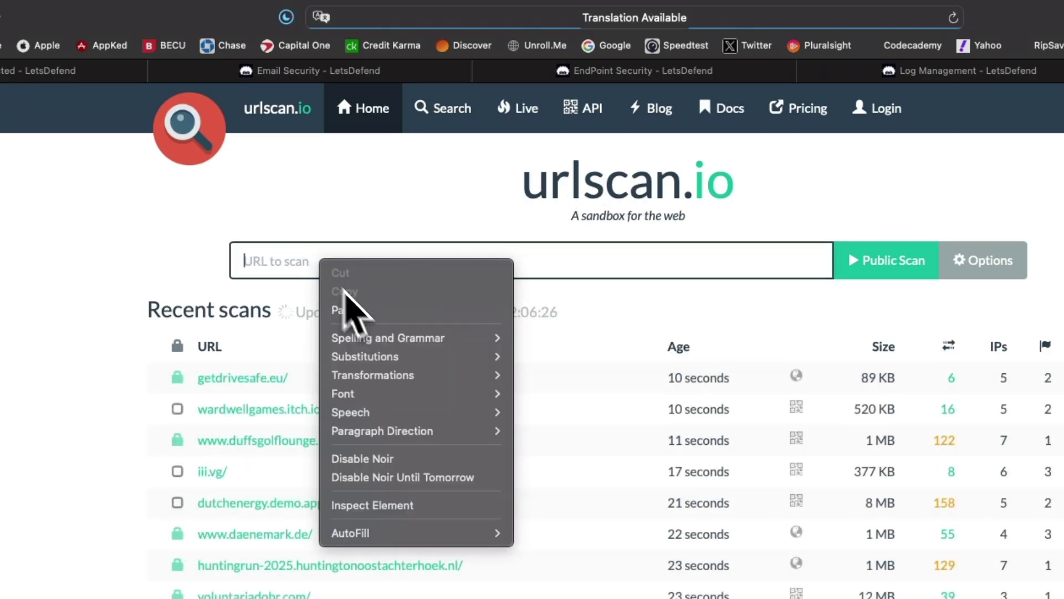
click(369, 309)
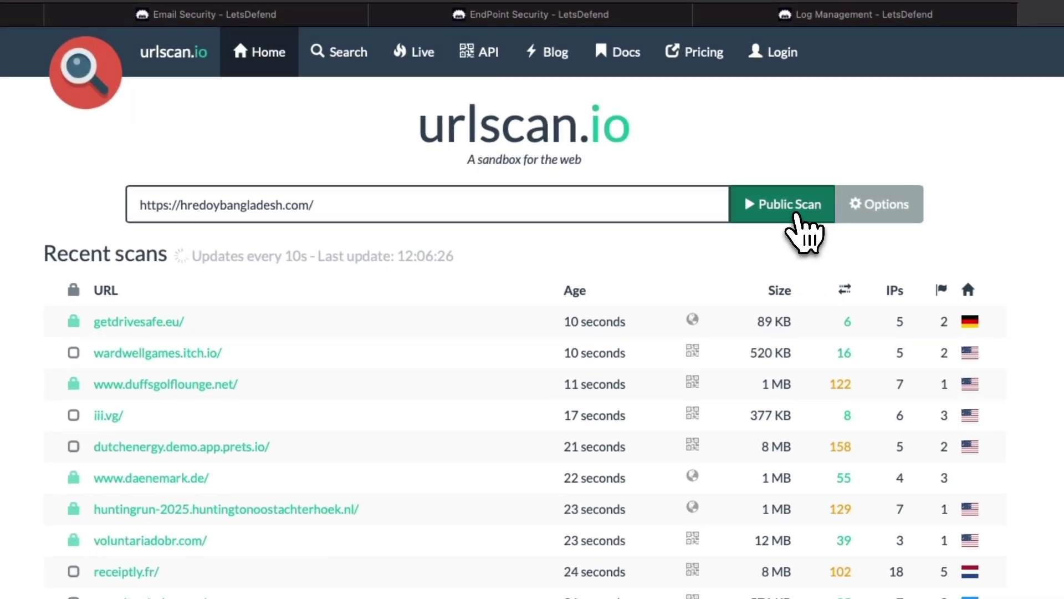
click(854, 240)
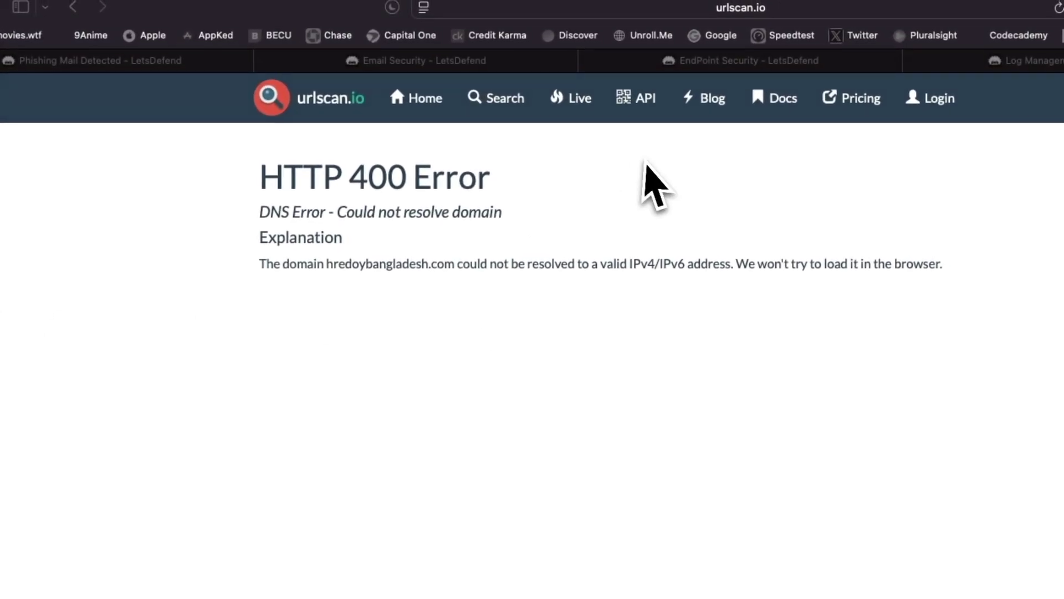
- Return to VirusTotal and look up the sender's email address, followed by its domain alone, zol.co.zw
click(73, 7)
click(72, 6)
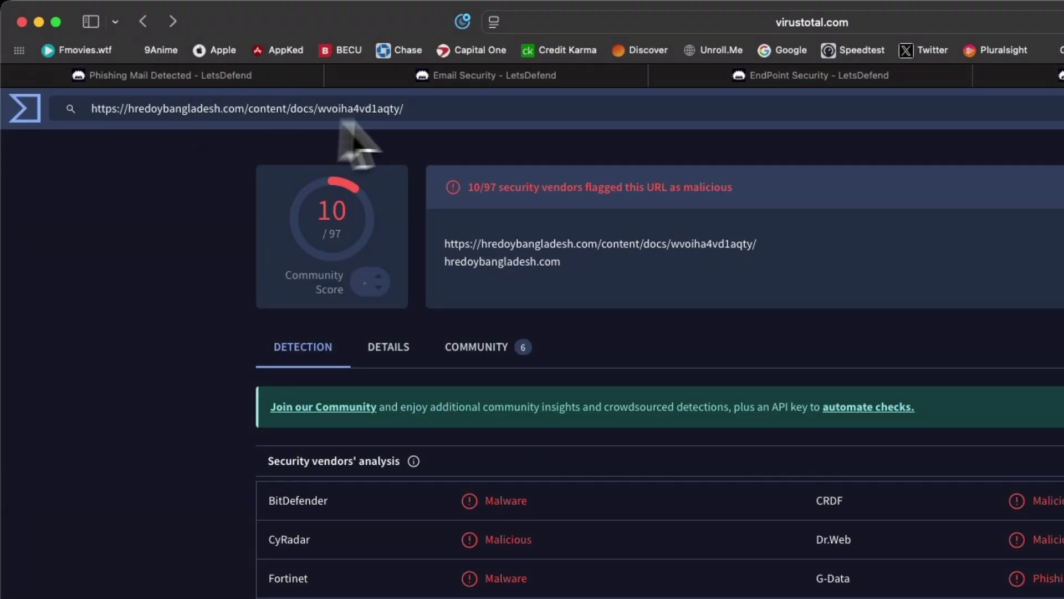
click(438, 114)
click(57, 110)
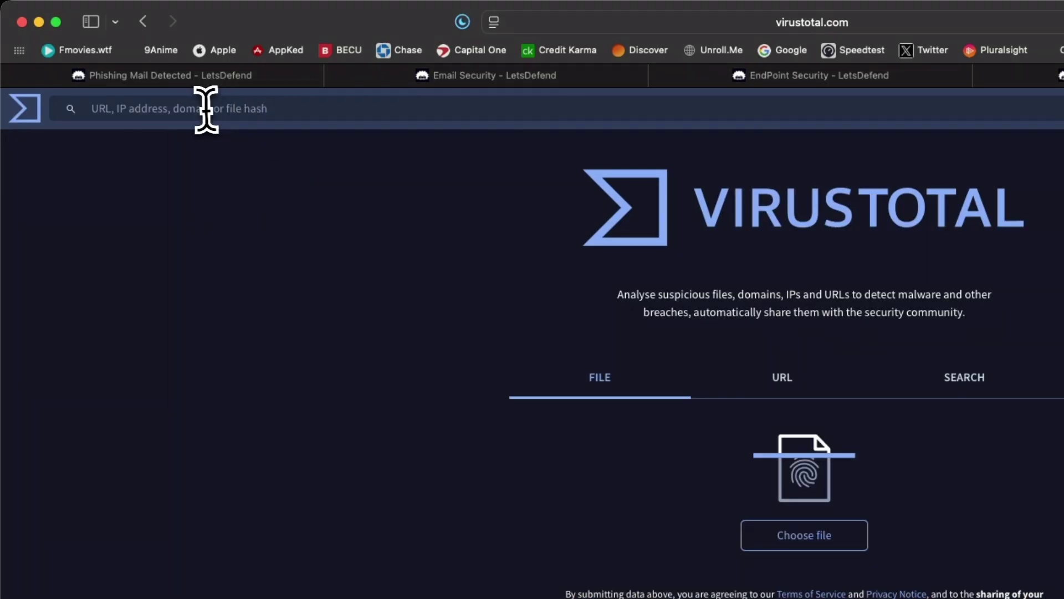
key(super+v)
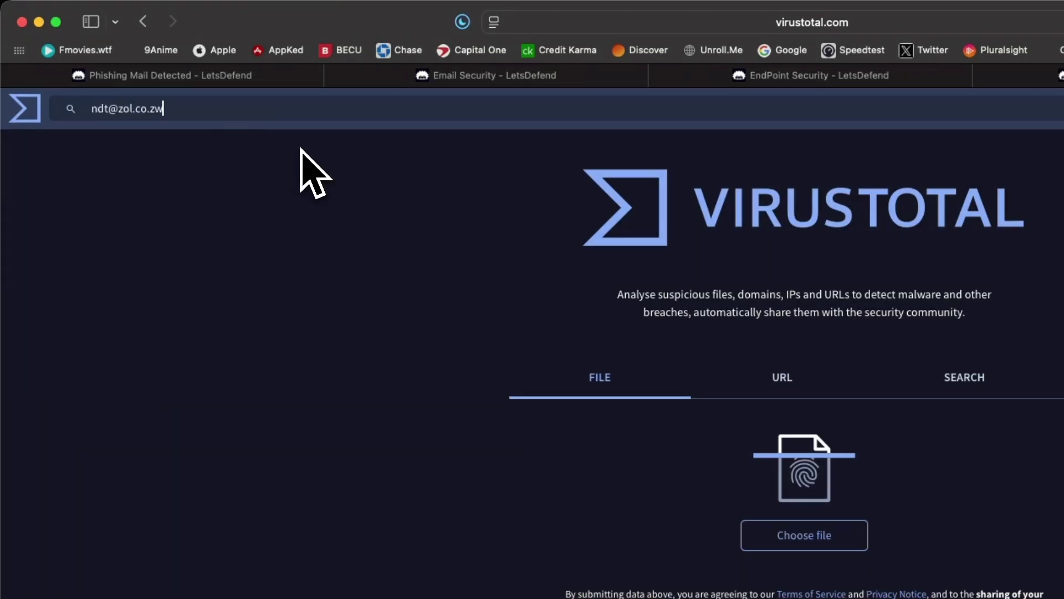
key(Return)
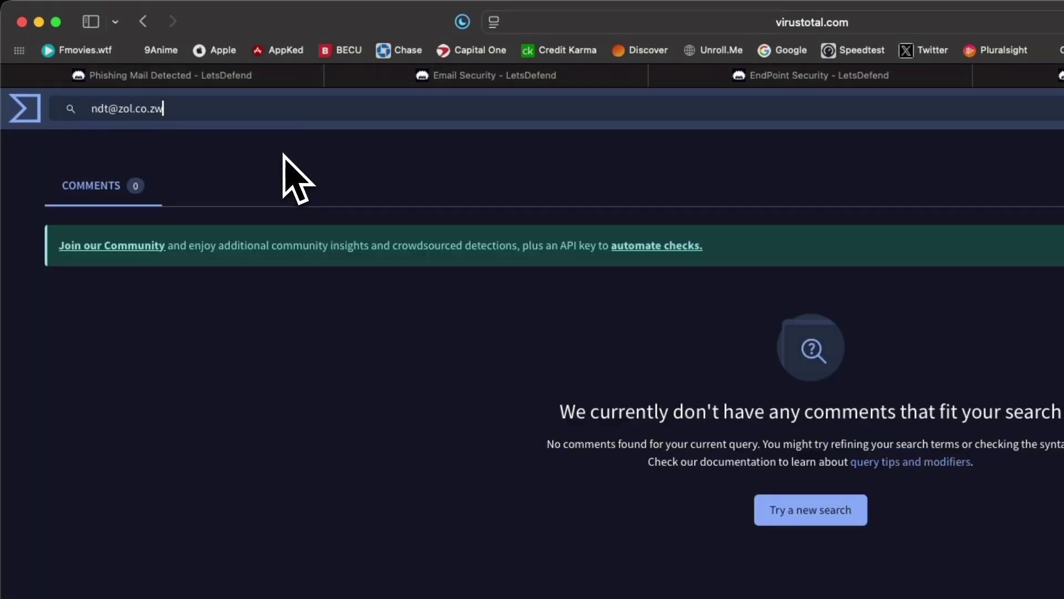
drag(119, 108, 55, 107)
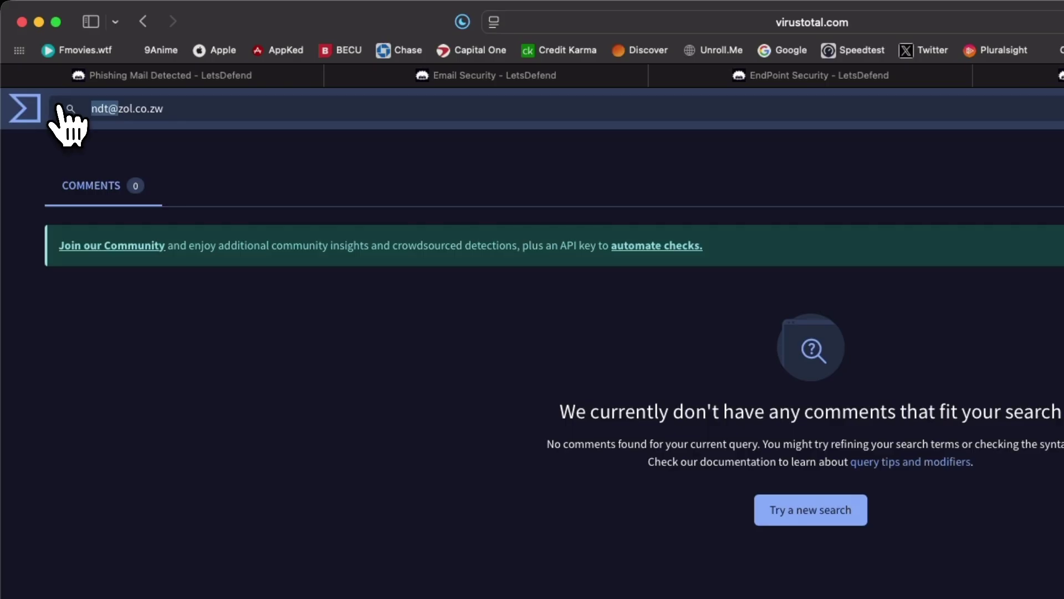
key(Return)
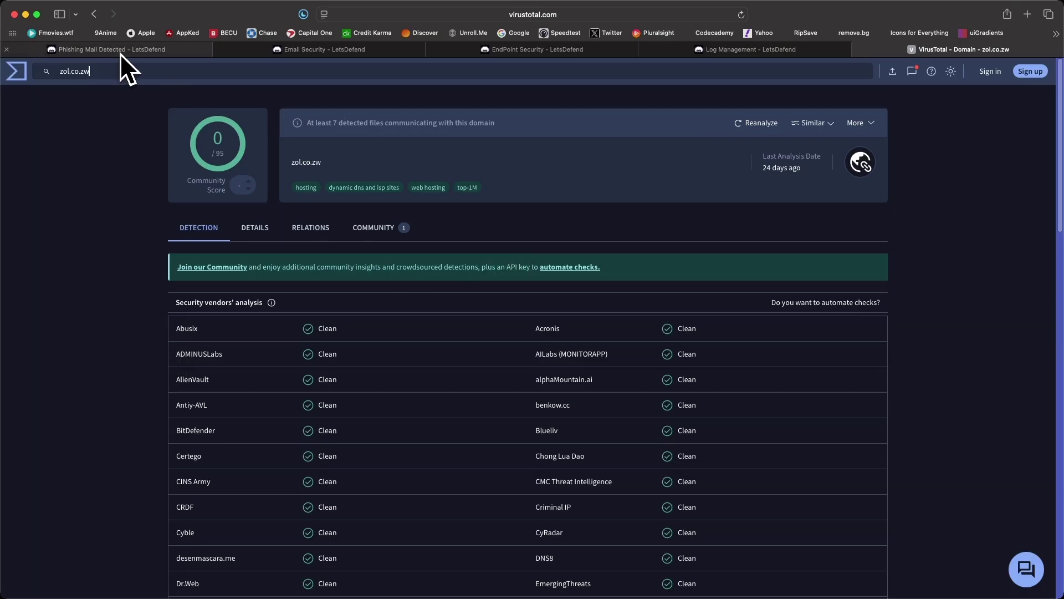
- Go back to the LetsDefend playbook, open its URLHouse service in a new tab and complete the human verification
click(121, 52)
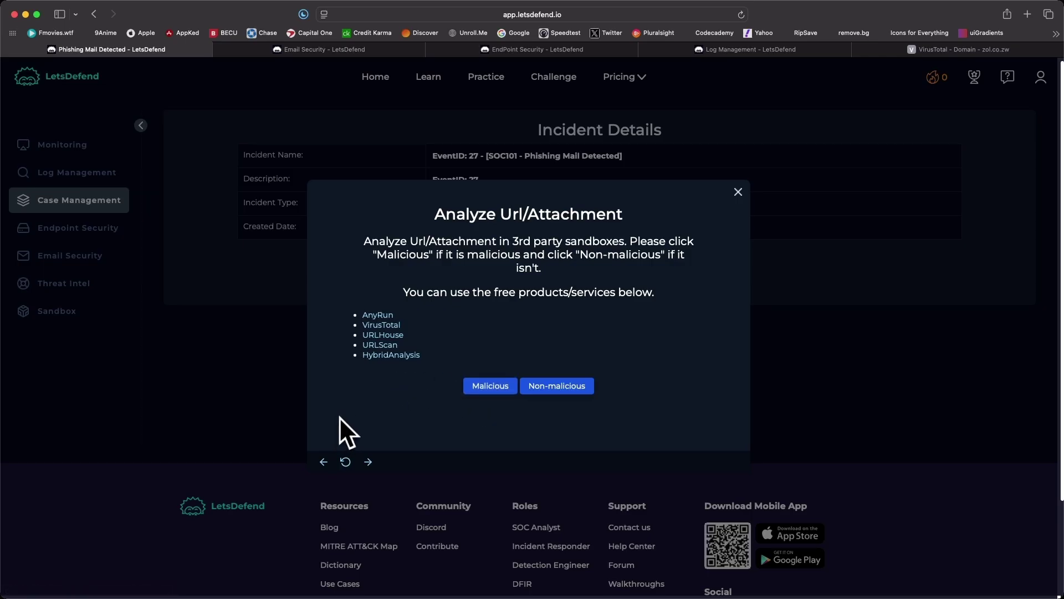
right_click(388, 335)
click(435, 344)
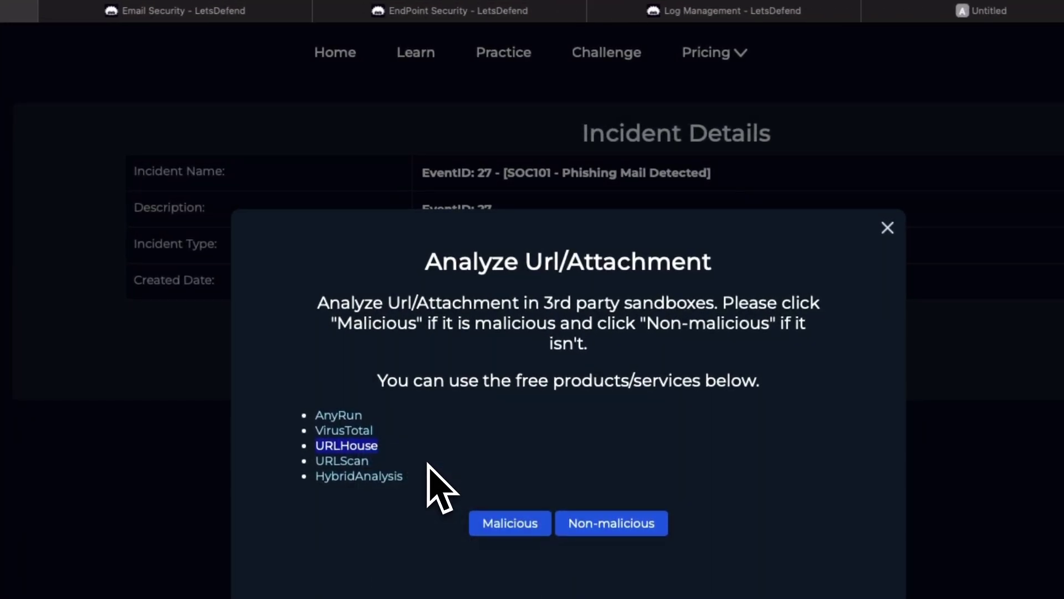
click(943, 14)
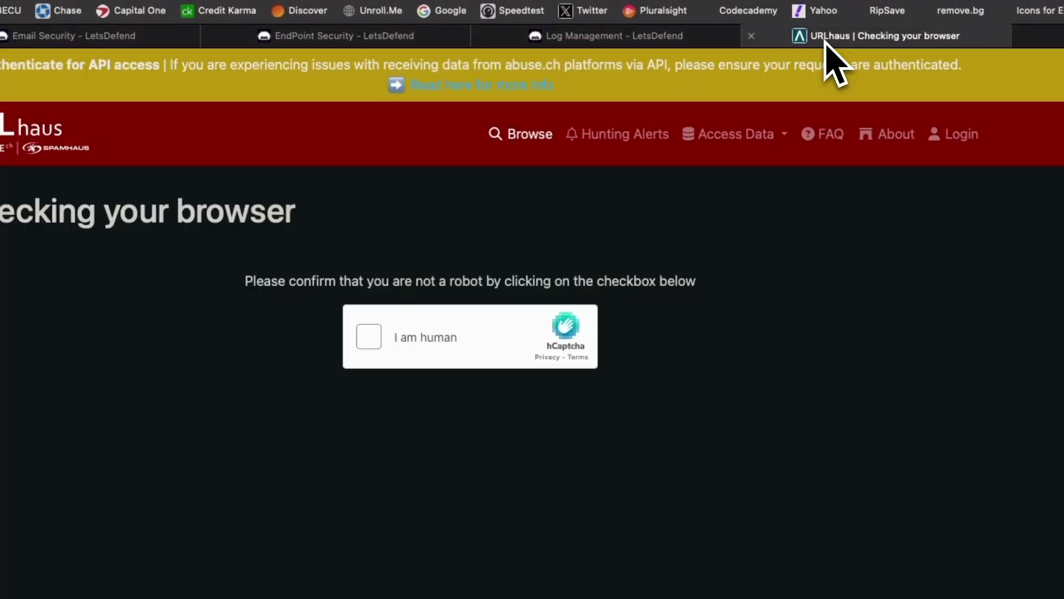
click(408, 333)
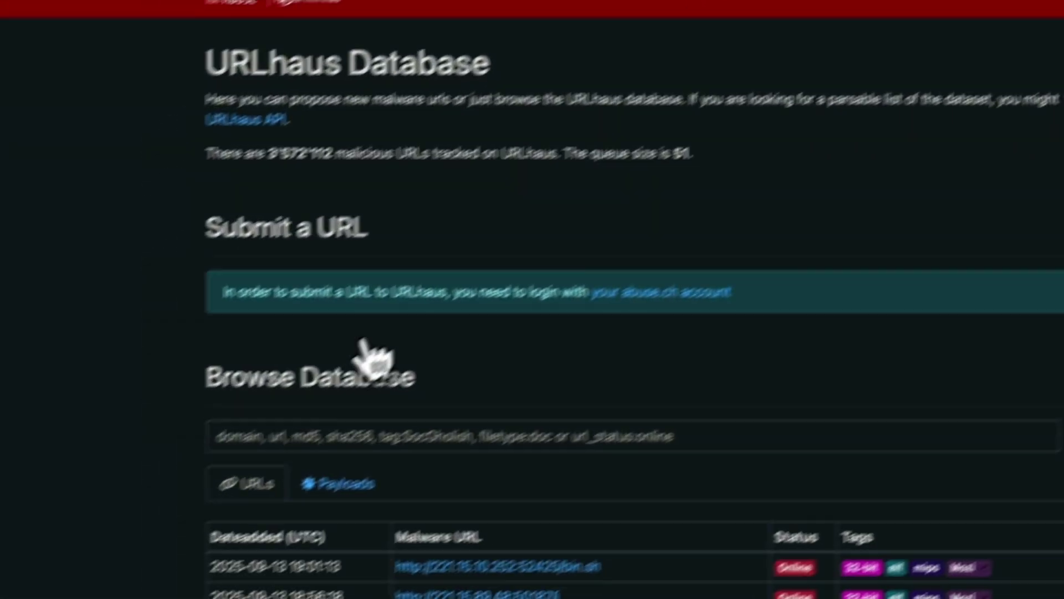
click(281, 436)
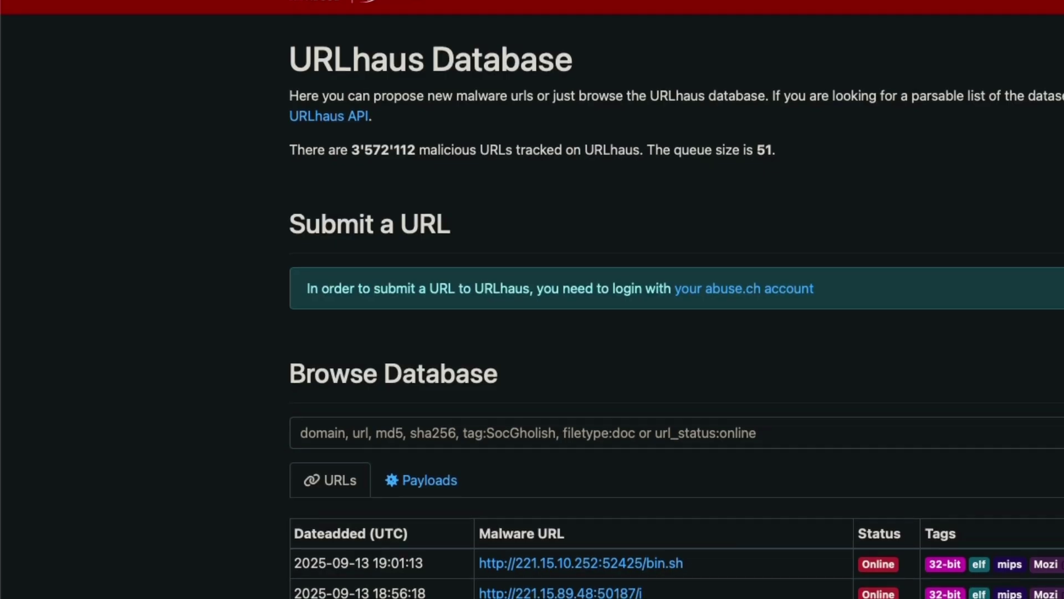
click(388, 432)
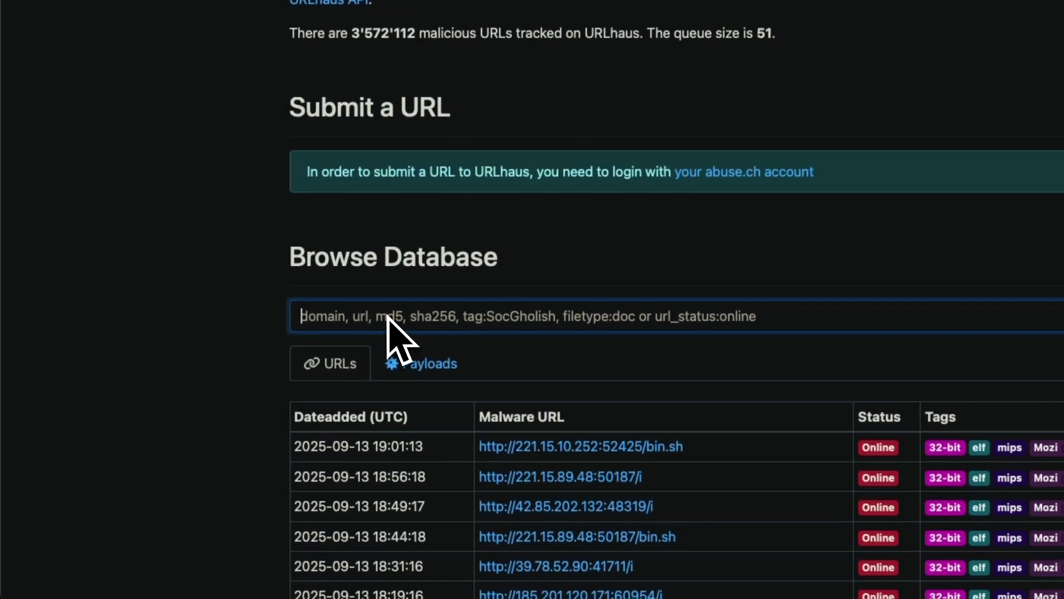
key(super+v)
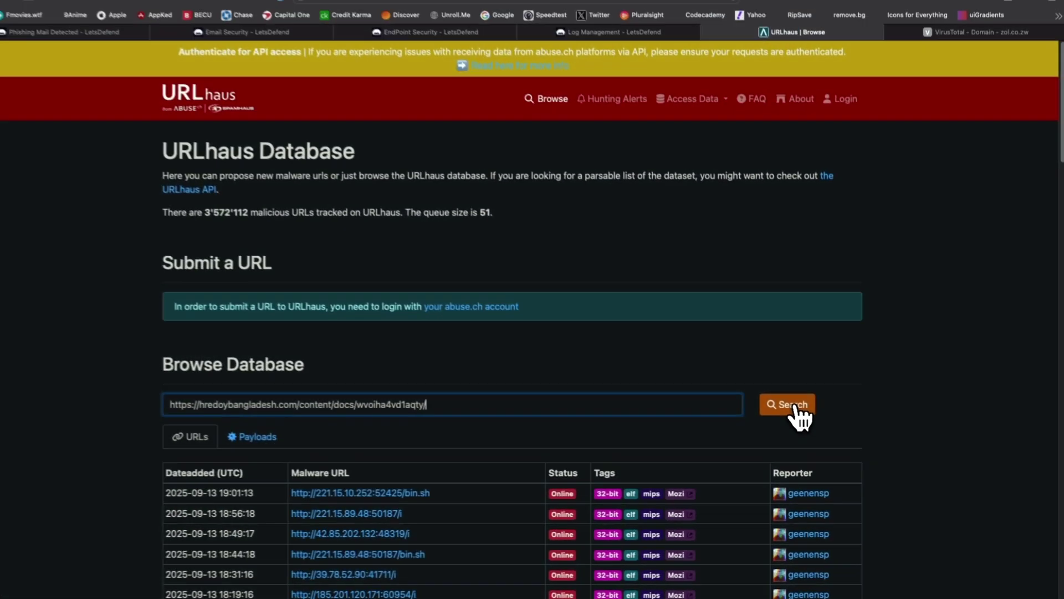
click(708, 339)
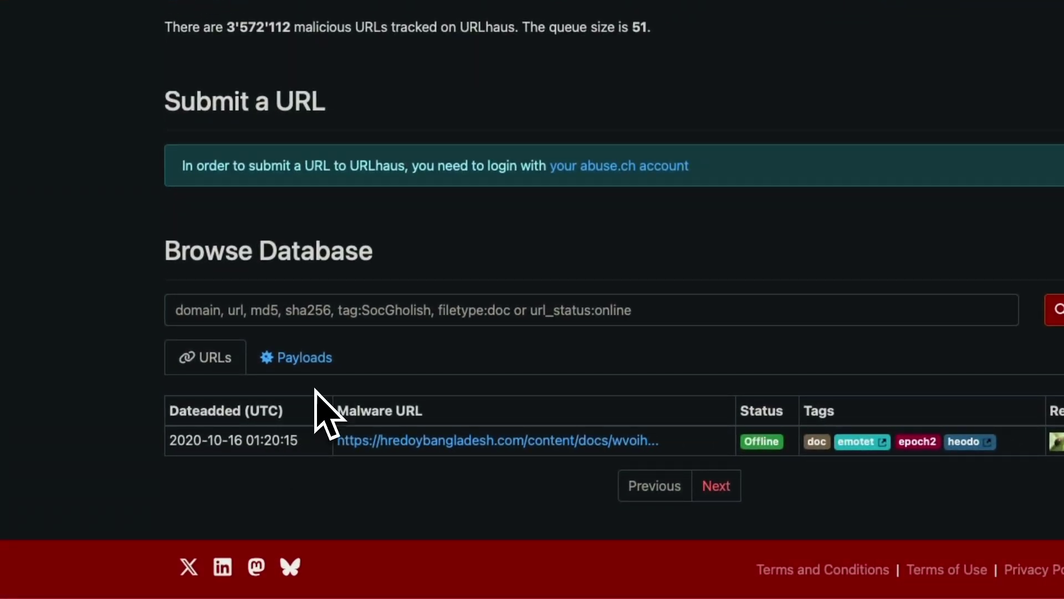
- Look through the URLhaus payloads list and return to the URL results for the searched link
click(317, 371)
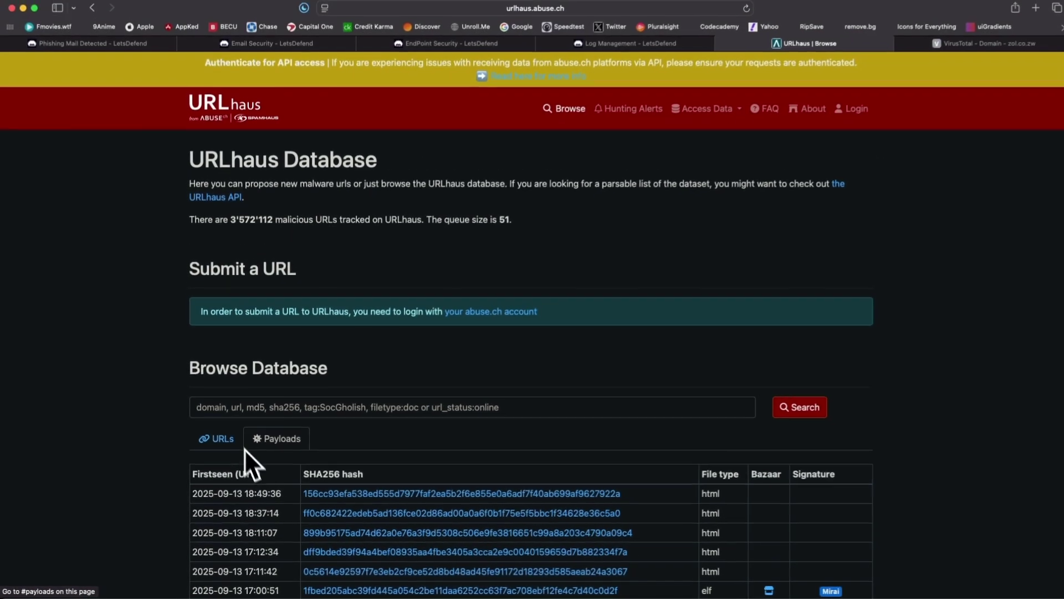
scroll(268, 492, down, 3)
scroll(268, 494, down, 12)
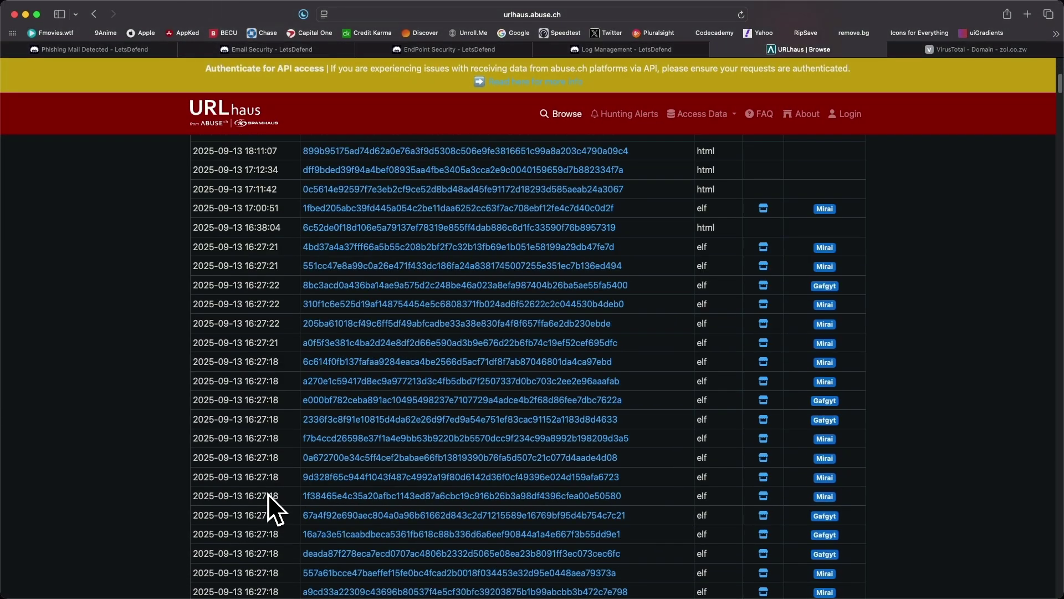
scroll(268, 493, down, 10)
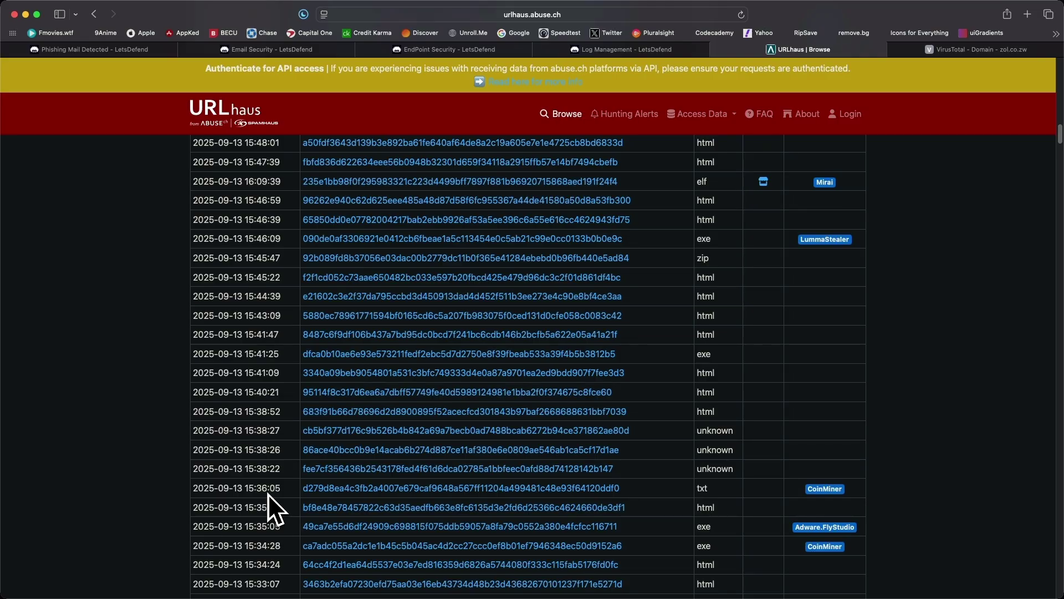
scroll(267, 494, up, 20)
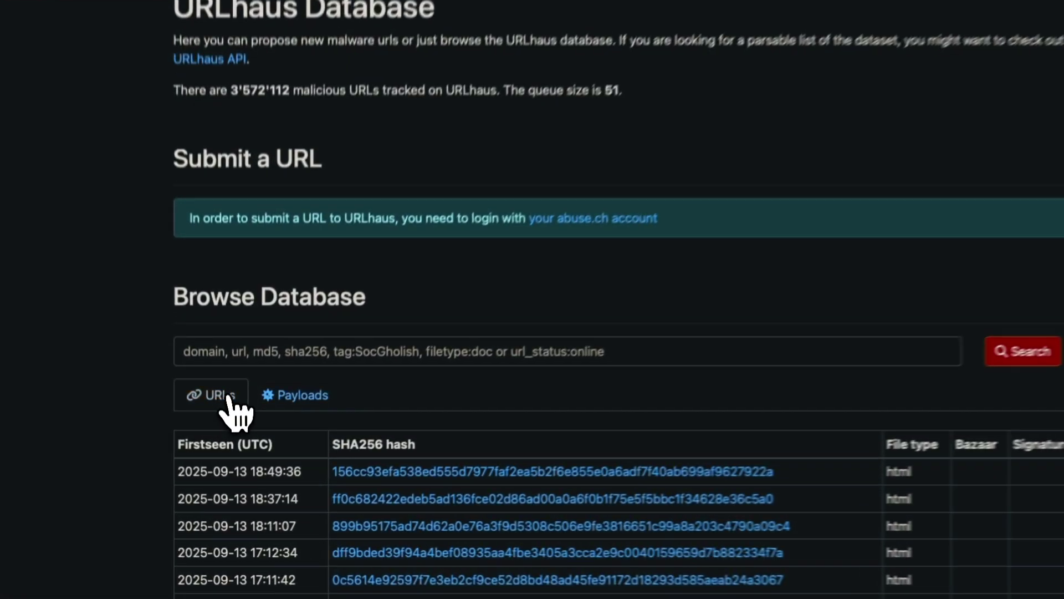
click(217, 440)
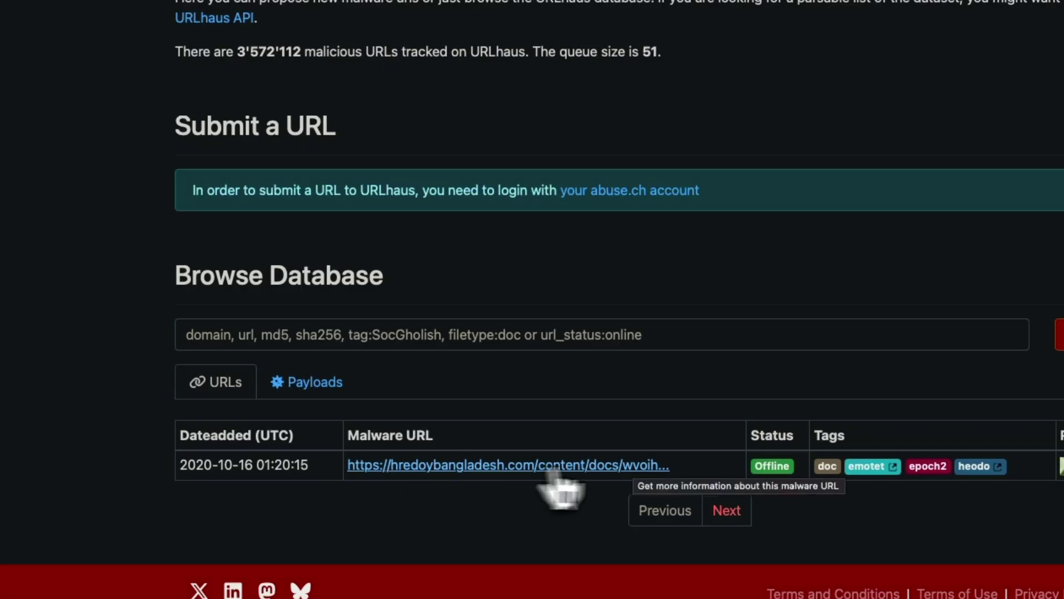
- Open the URLhaus entry for the hredoybangladesh.com link and review its threat details, blocklist statuses, tags and payload delivery table
click(648, 467)
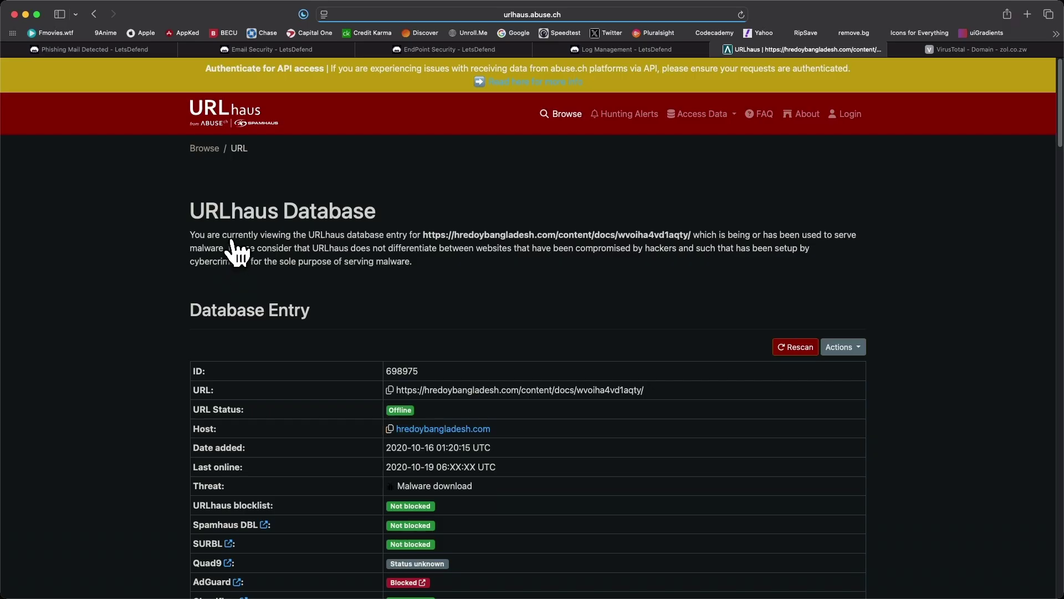
scroll(232, 252, down, 4)
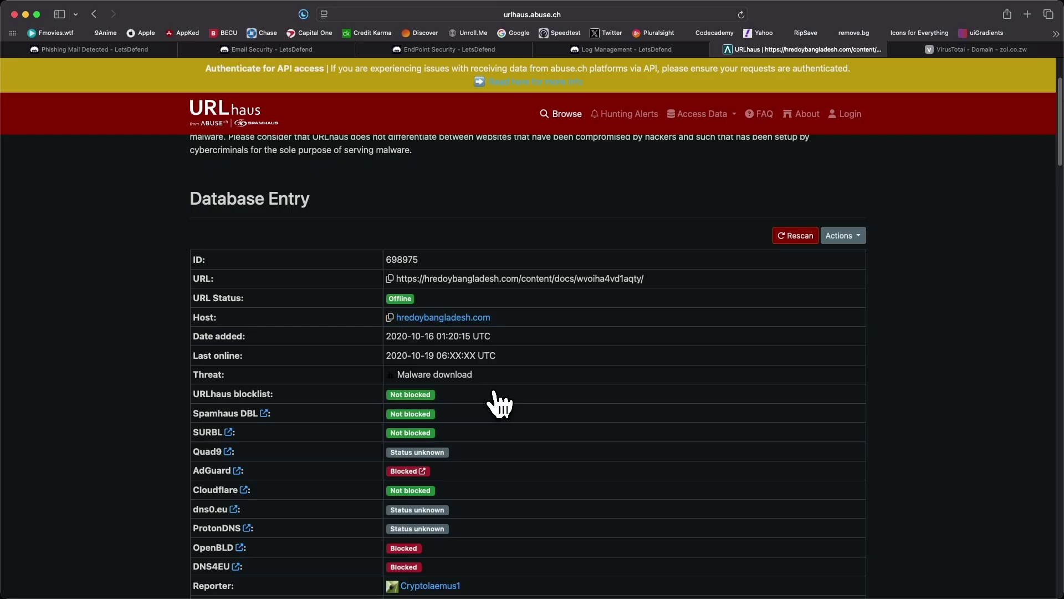
scroll(500, 403, down, 2)
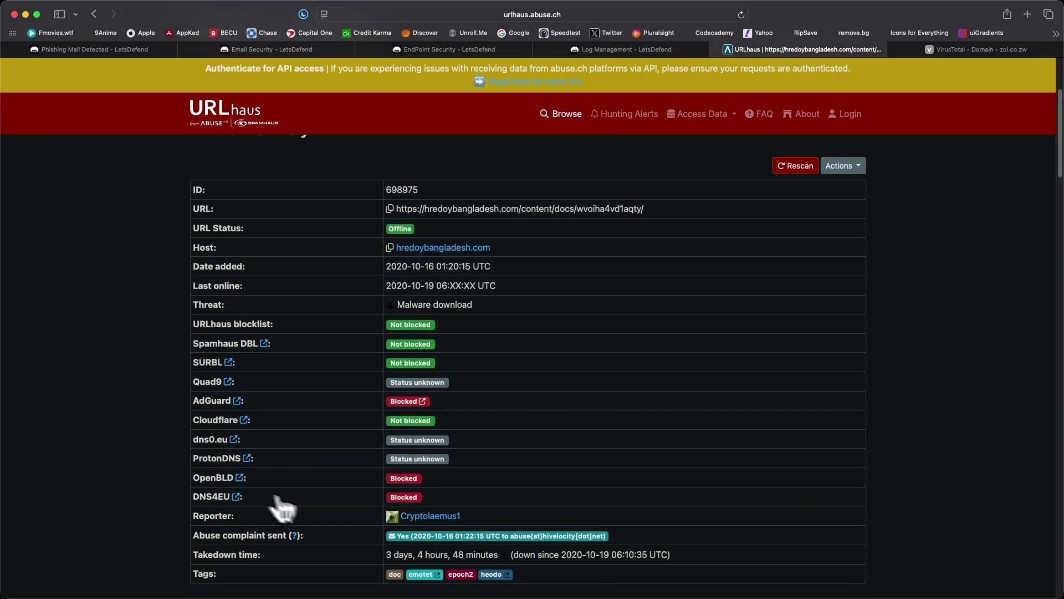
scroll(388, 499, down, 1)
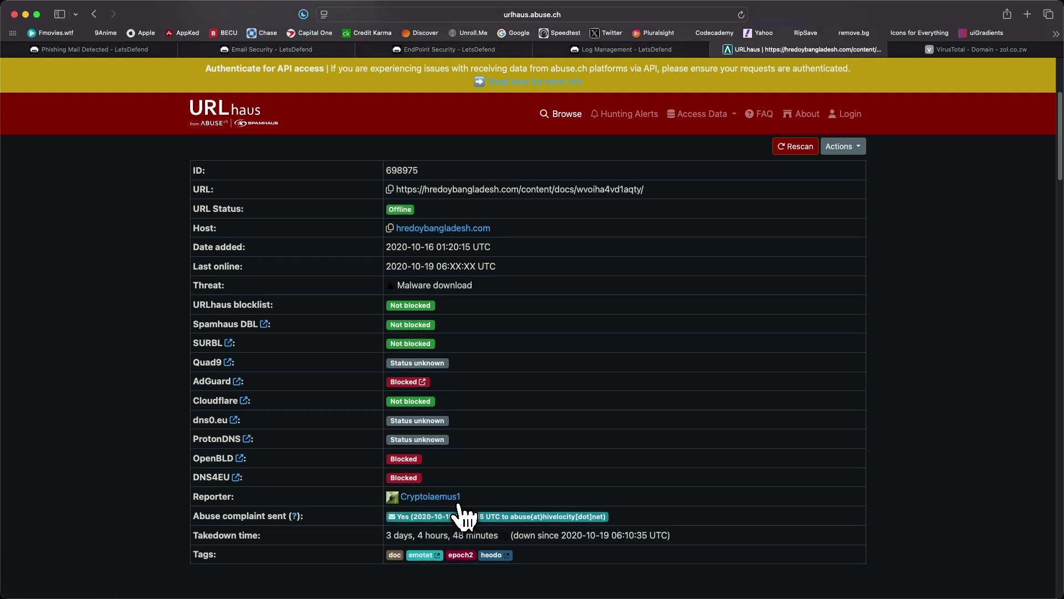
scroll(466, 516, down, 1)
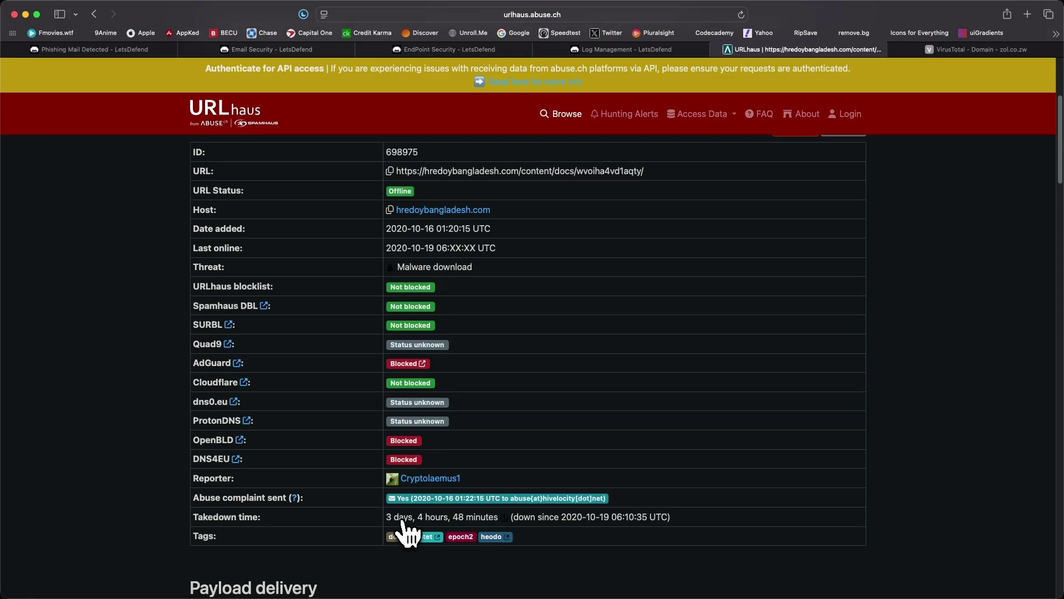
scroll(435, 530, down, 10)
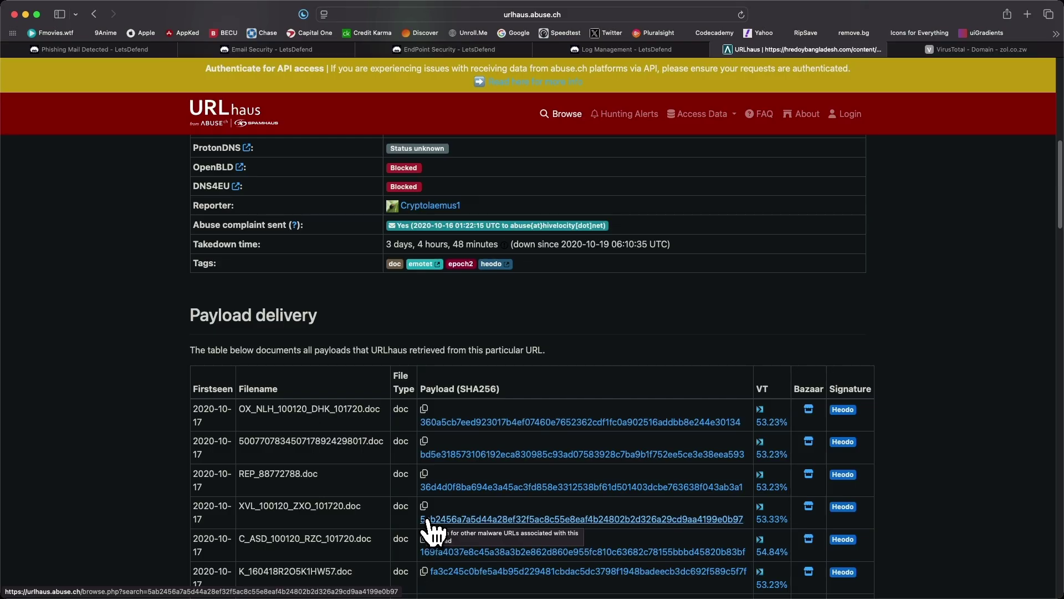
- Look through the link's payload delivery table down to its oldest entries and open the Heodo signature page
scroll(435, 532, down, 2)
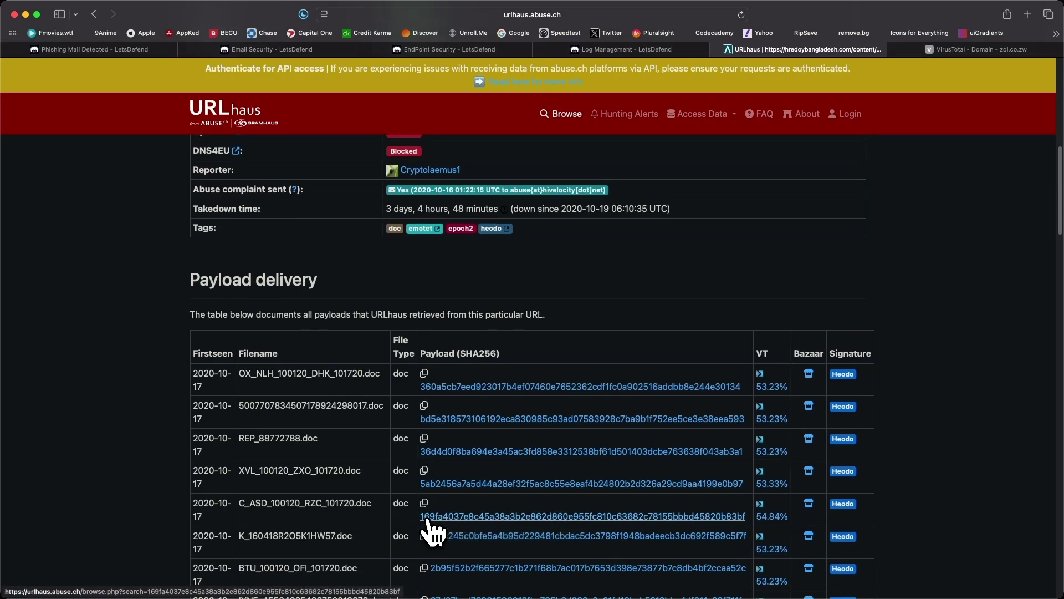
scroll(435, 533, down, 5)
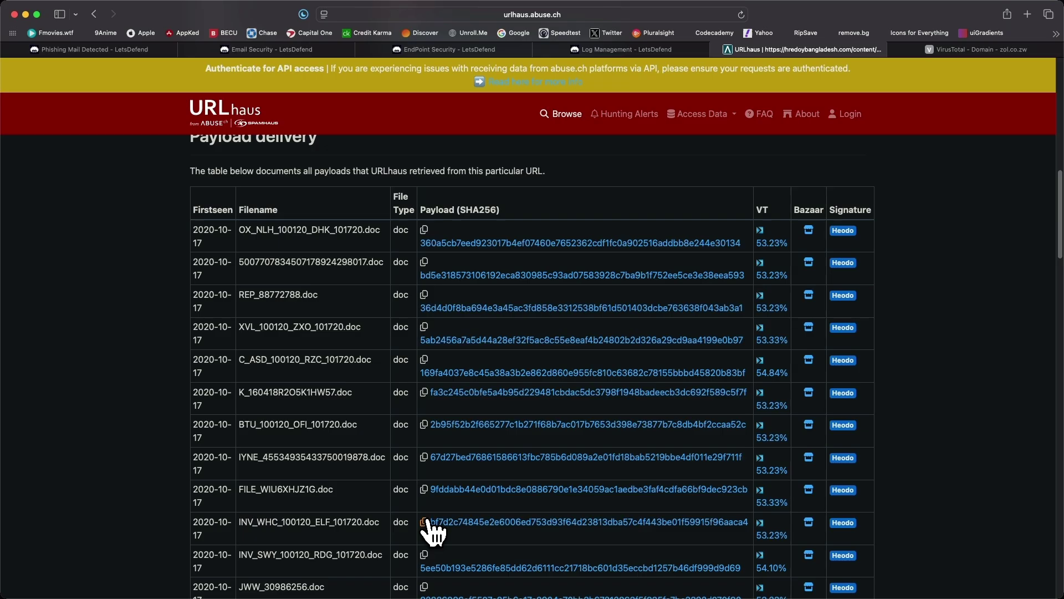
scroll(432, 533, down, 1)
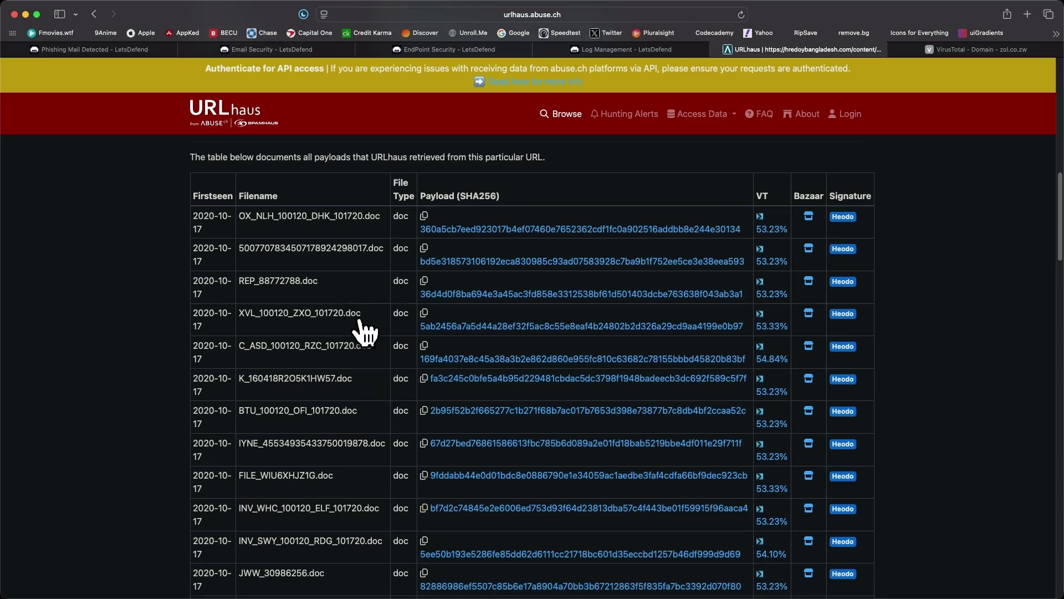
scroll(366, 360, down, 1)
scroll(371, 366, down, 2)
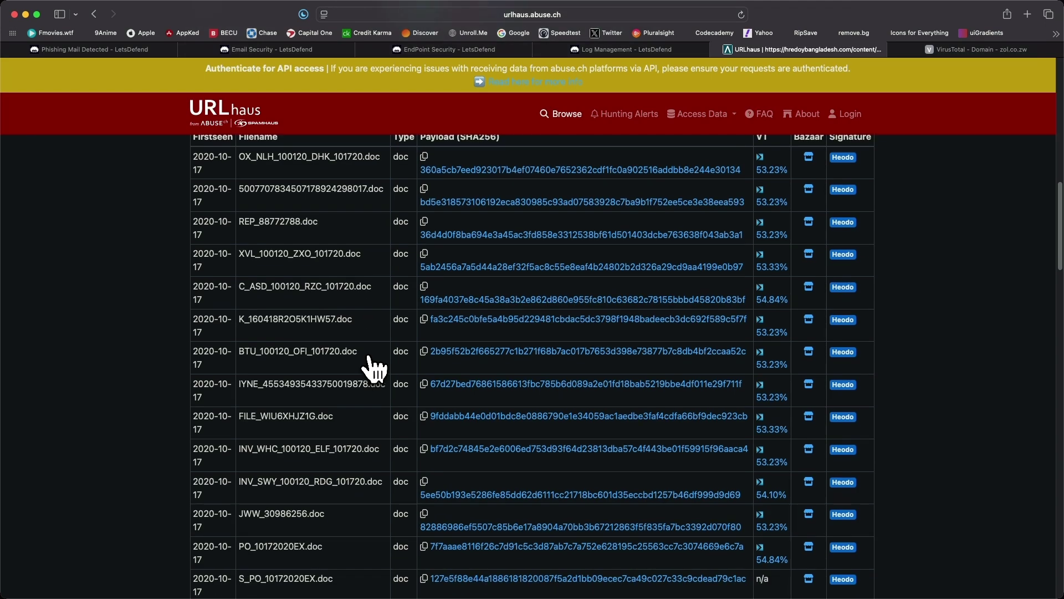
scroll(371, 366, up, 6)
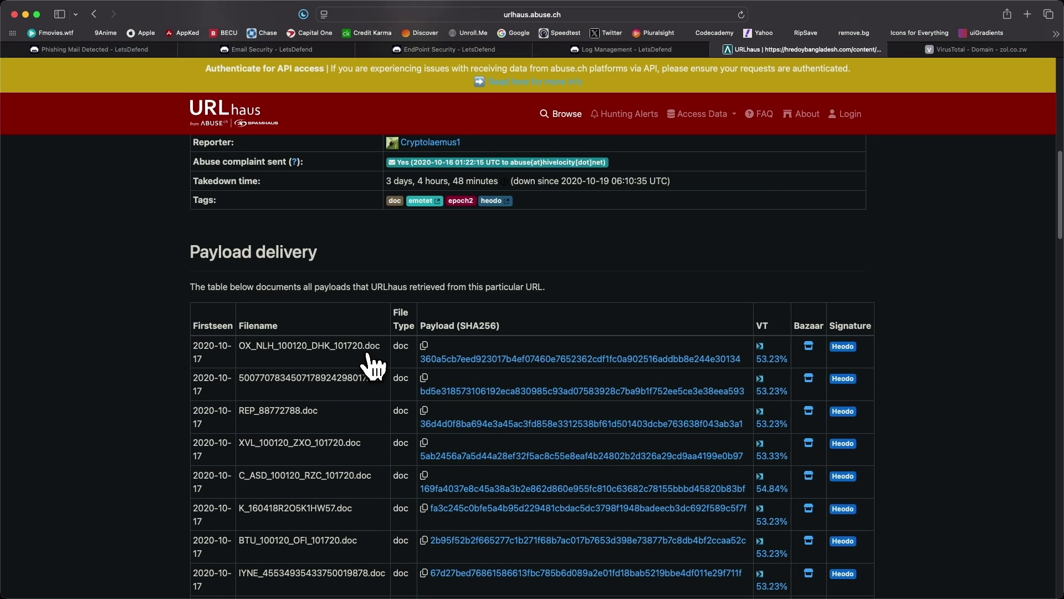
scroll(372, 364, down, 15)
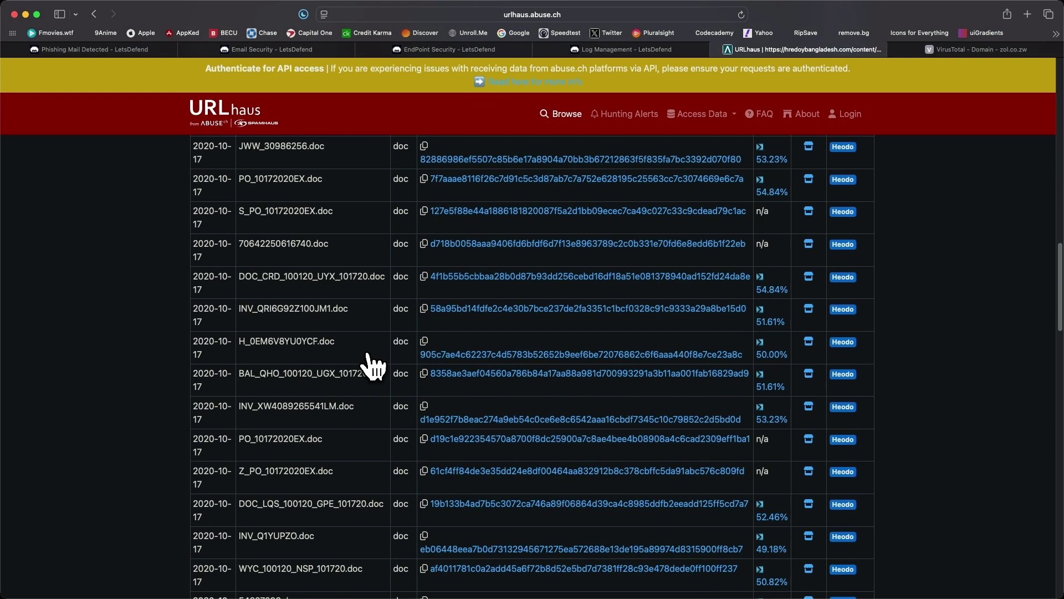
scroll(372, 364, down, 20)
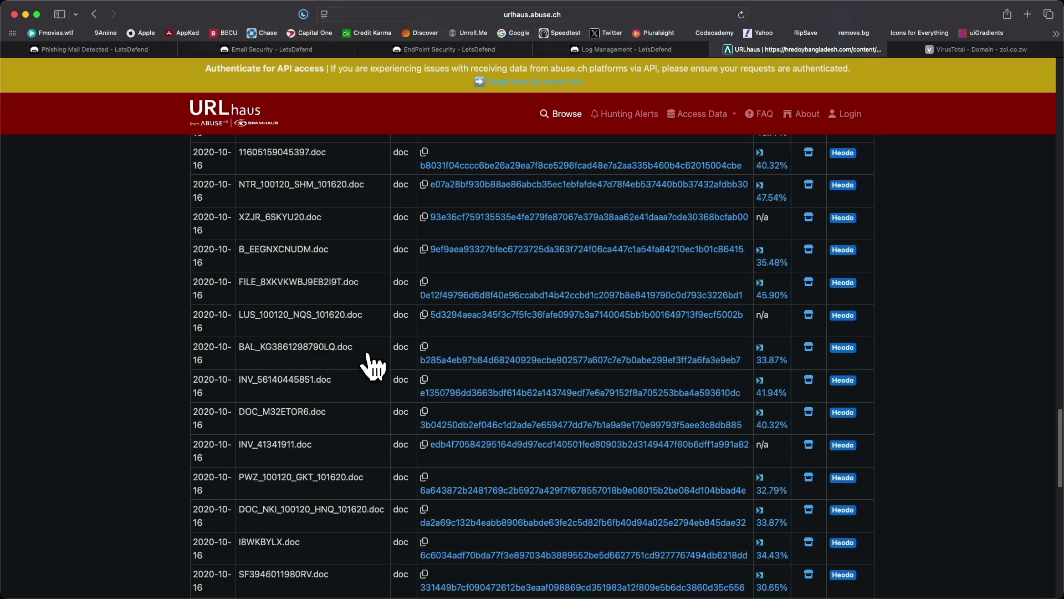
scroll(371, 365, down, 5)
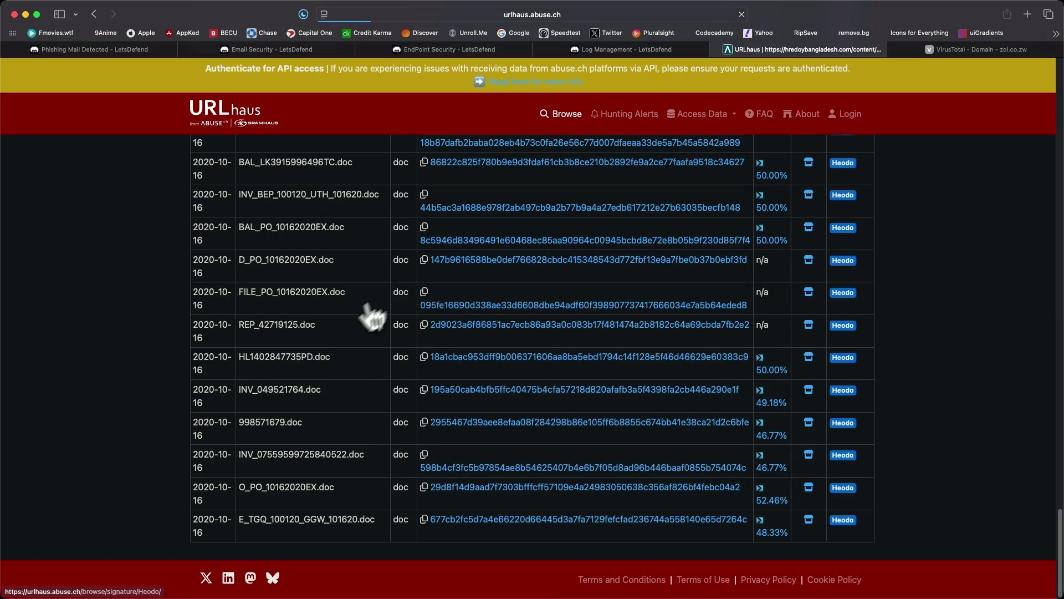
click(345, 340)
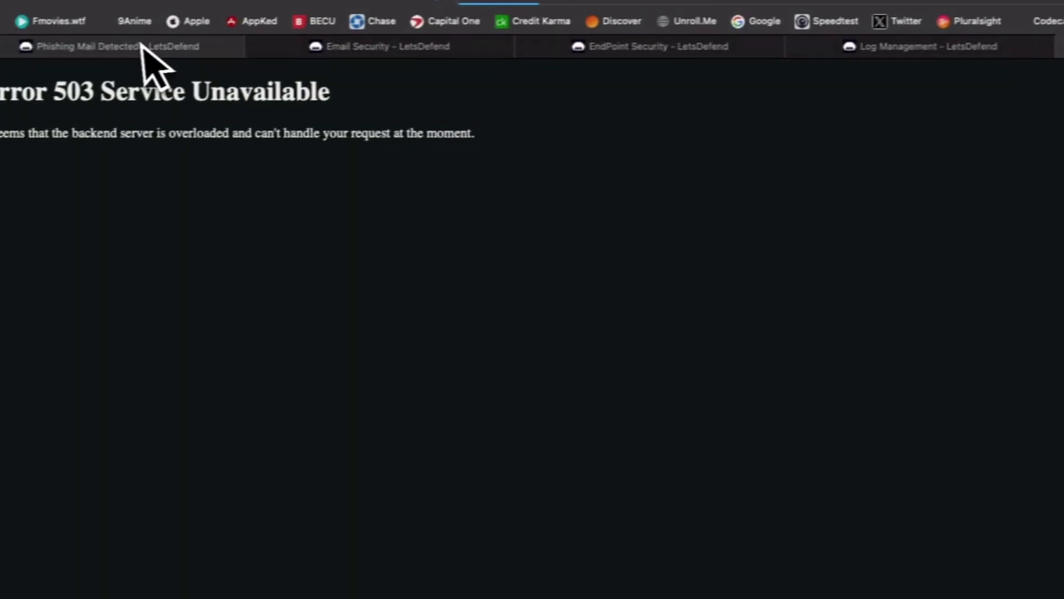
- In the LetsDefend playbook, classify the URL as malicious, check the email's record, and answer that the mail was not delivered
click(150, 48)
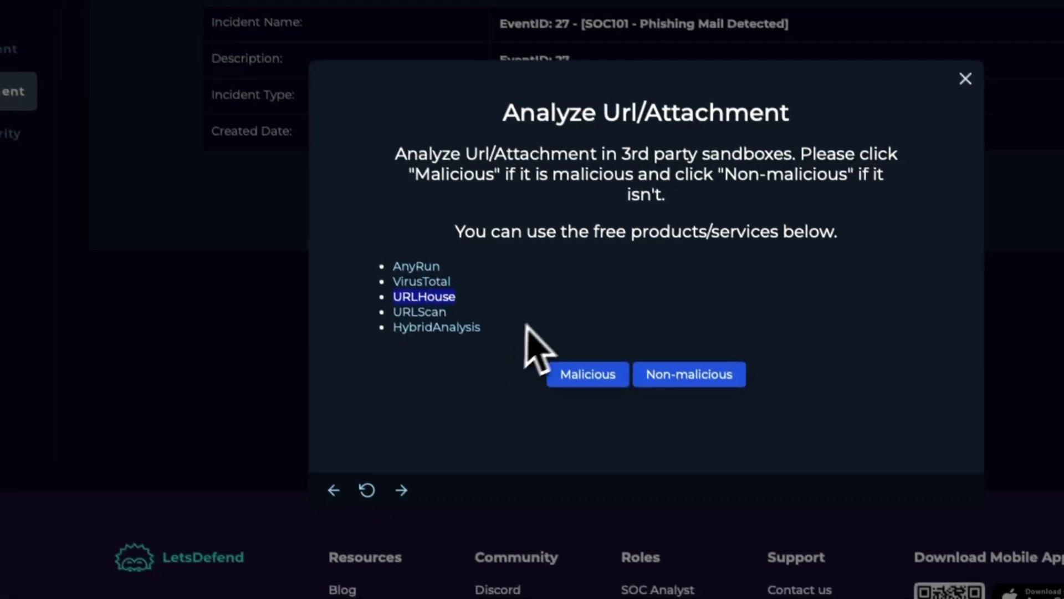
click(577, 367)
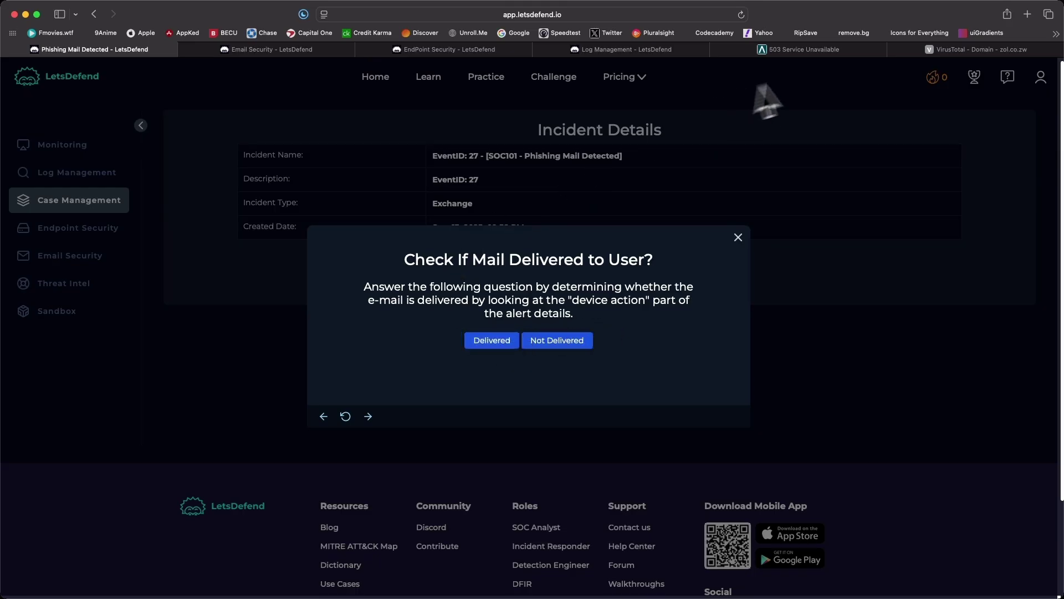
click(299, 49)
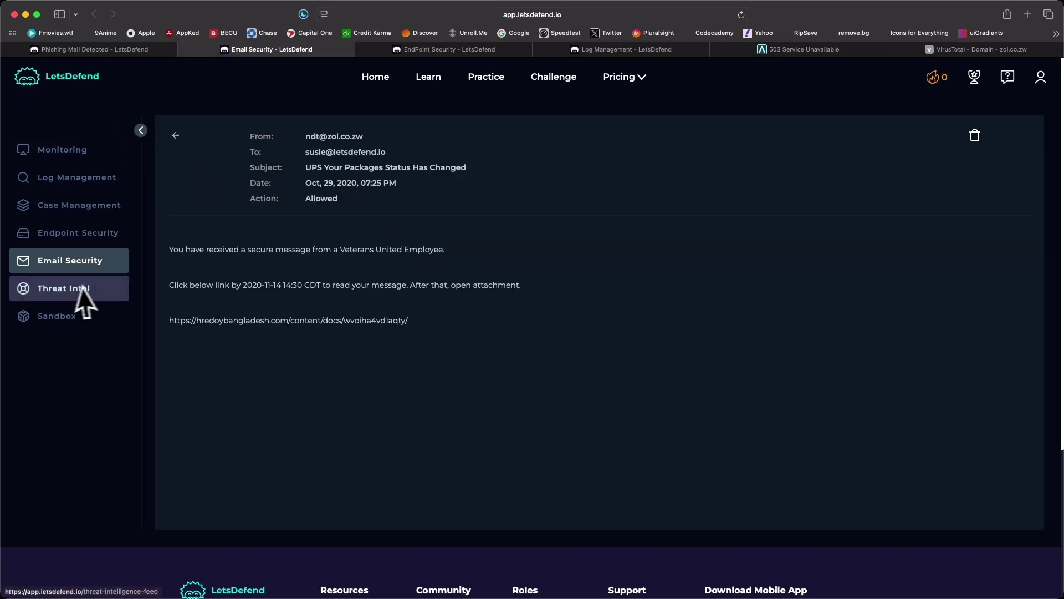
click(136, 50)
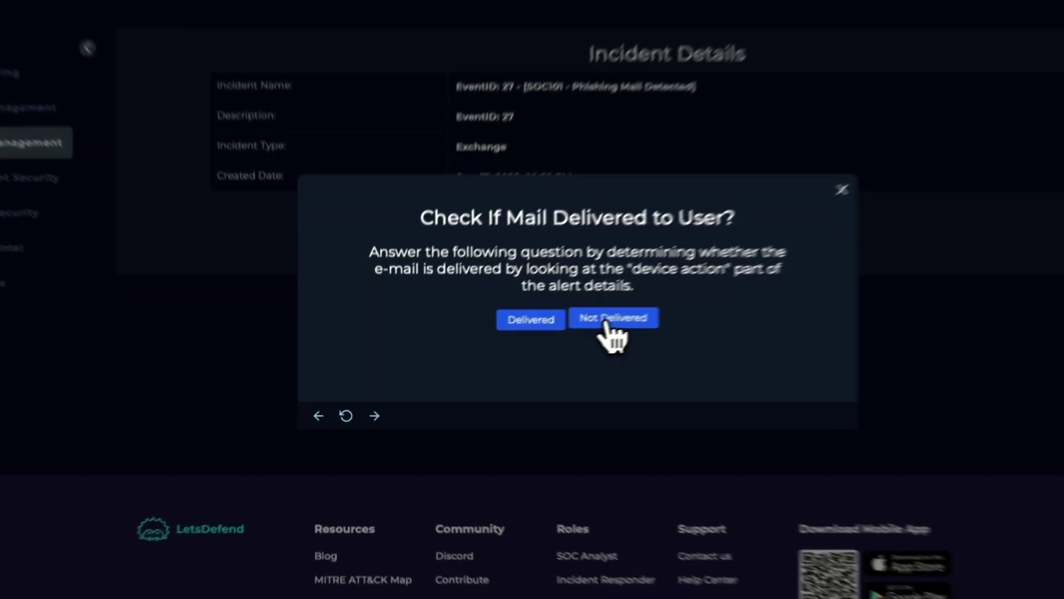
click(605, 321)
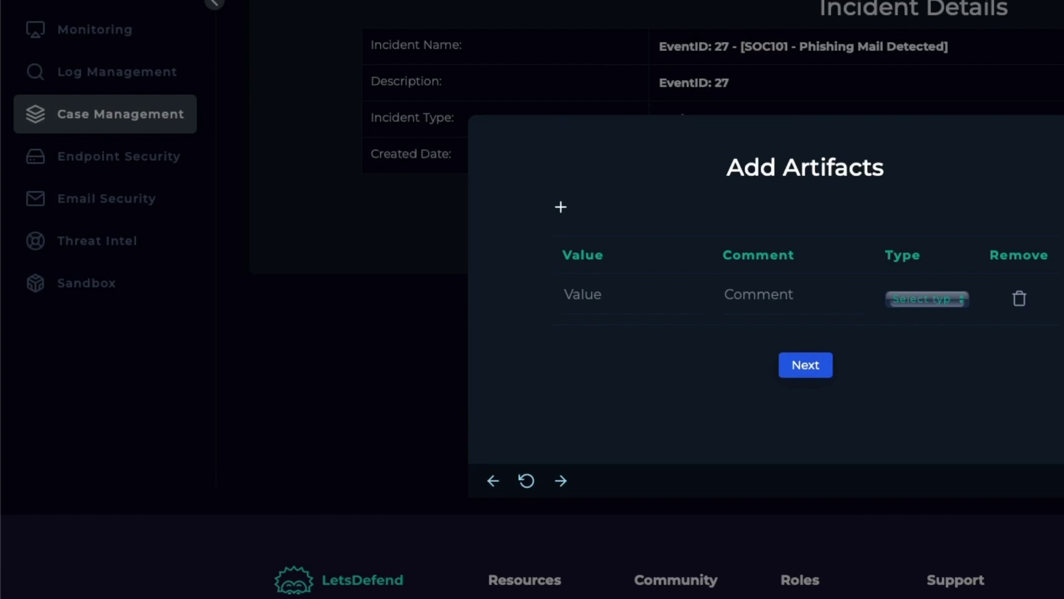
- Enter the sender's e-mail address as an artifact with comment Sender and type E-mail Sender, and add a second empty row
click(598, 294)
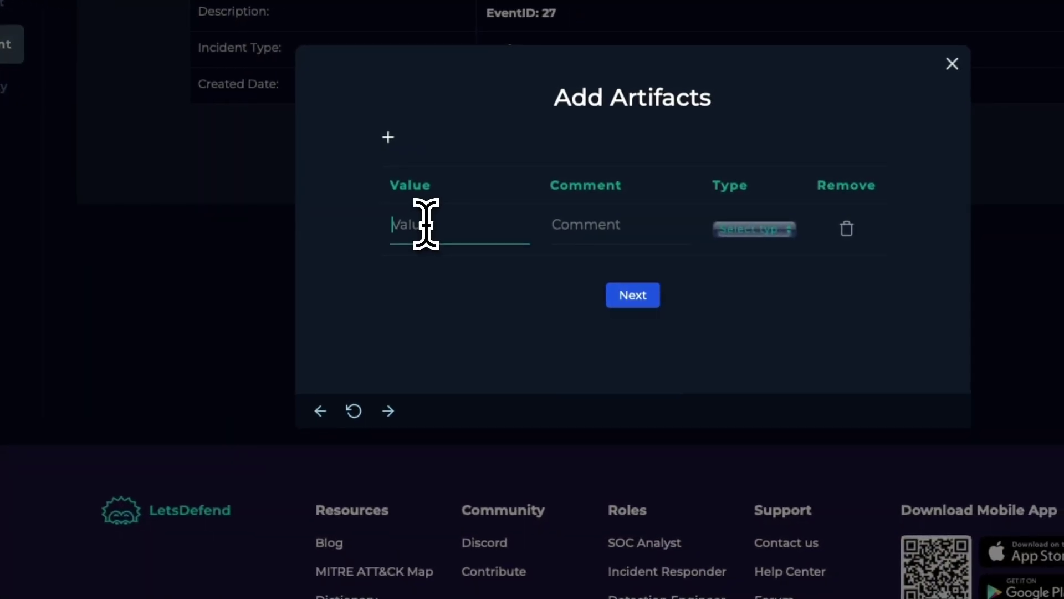
key(ctrl+v)
click(552, 227)
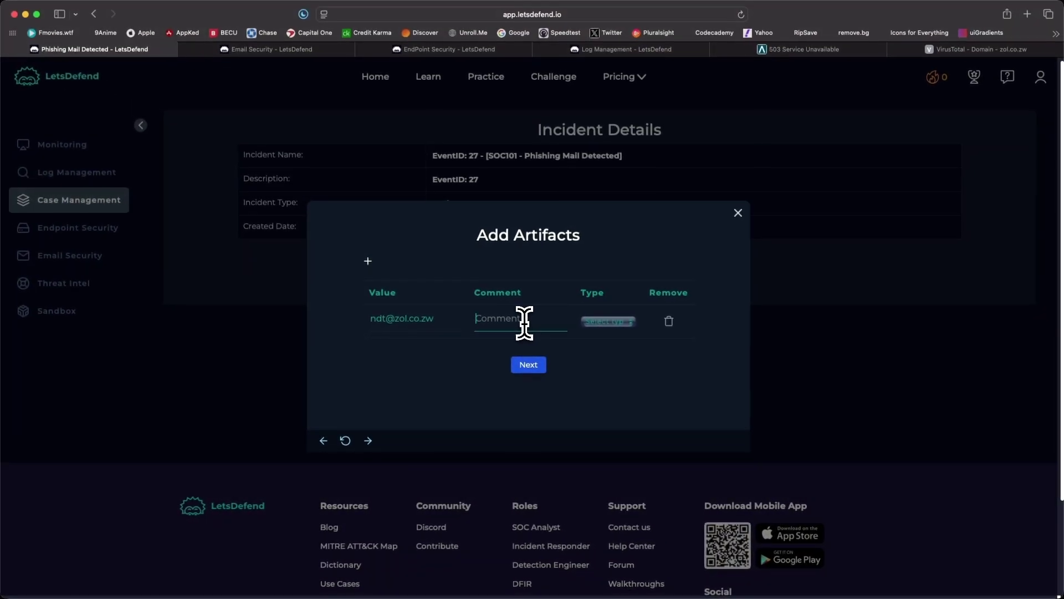
text(Sender)
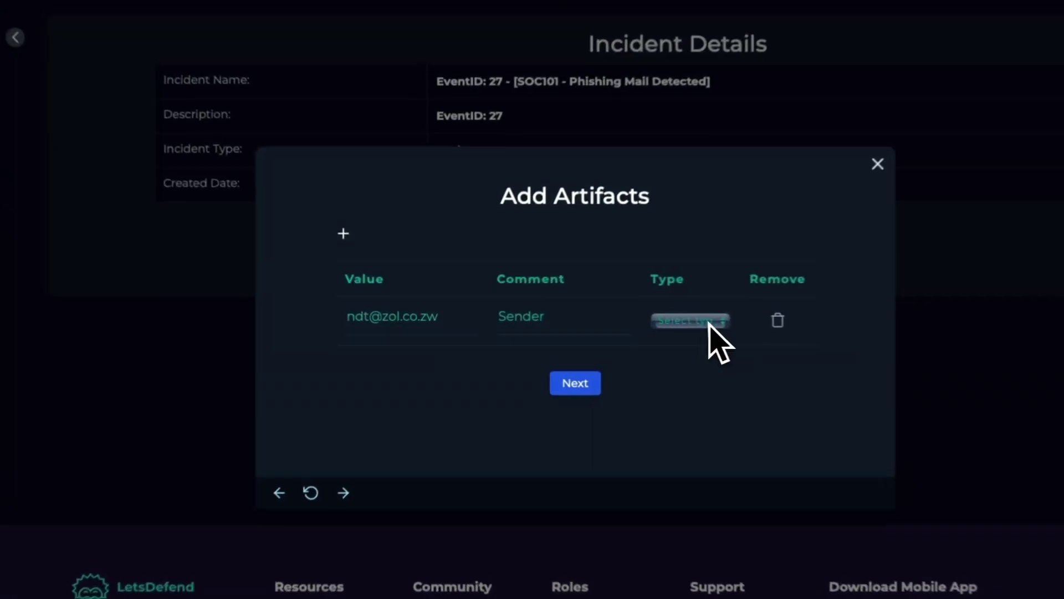
click(608, 322)
click(719, 366)
click(339, 227)
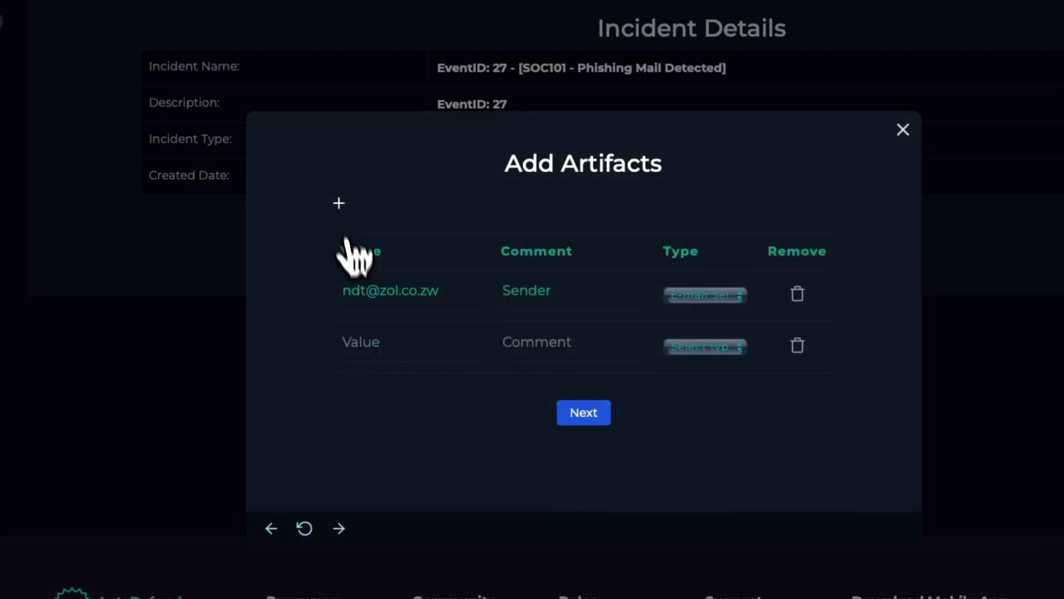
click(367, 335)
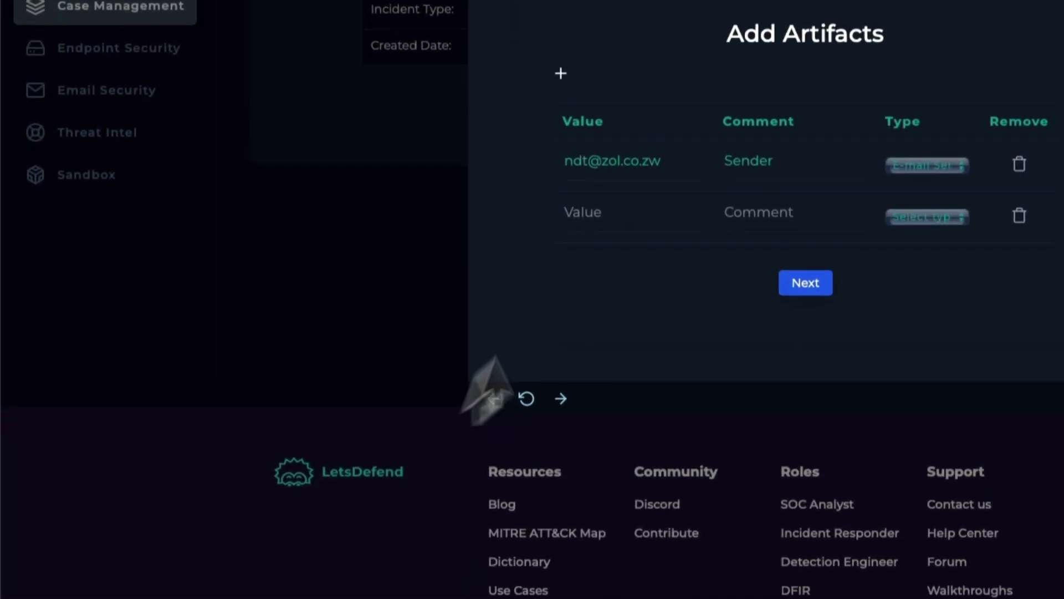
click(613, 262)
key(ctrl+v)
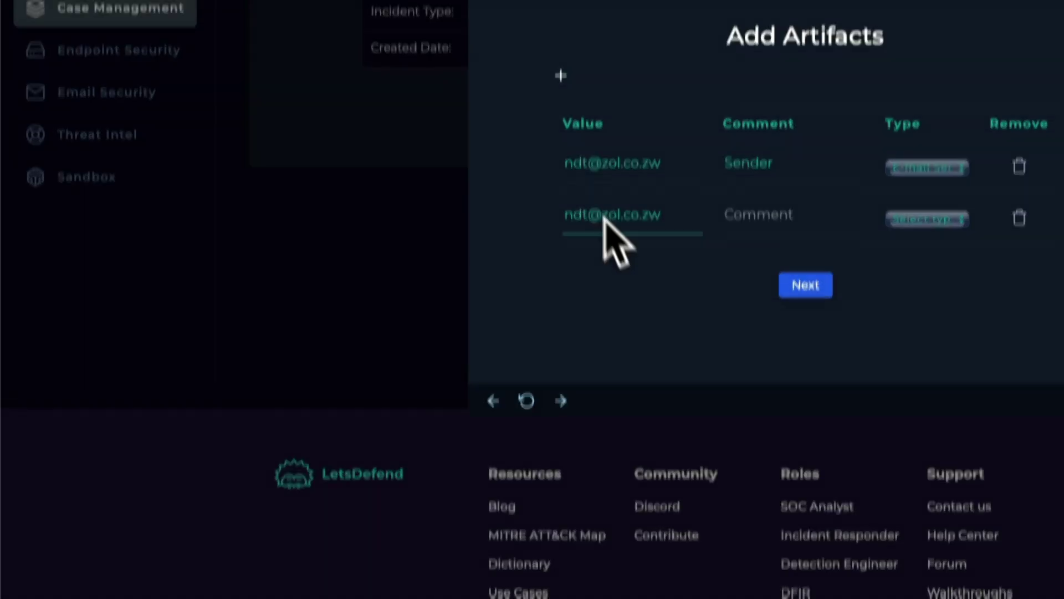
key(ctrl+z)
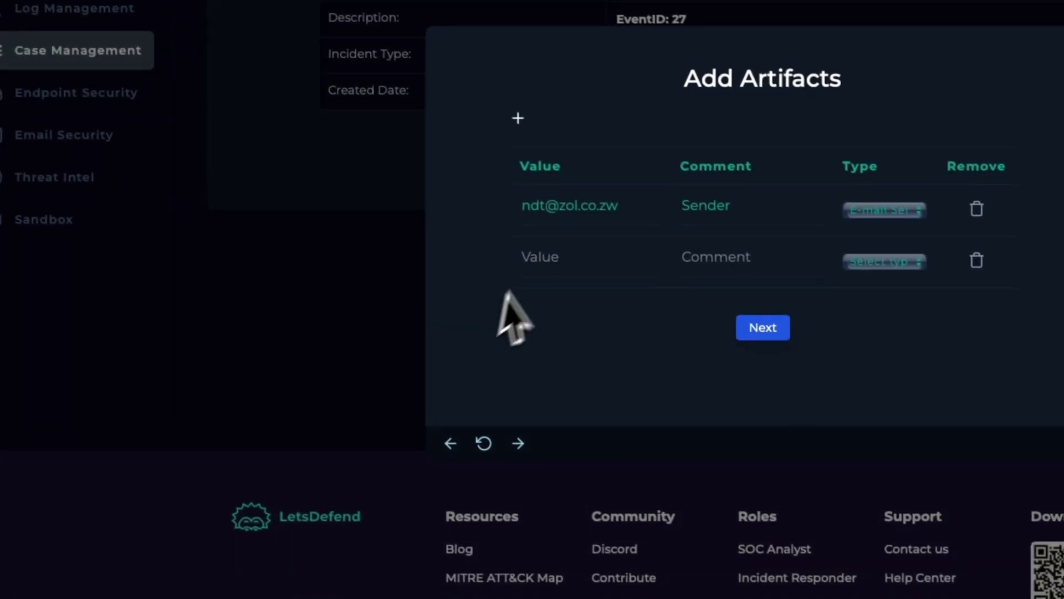
- Defang the sender's e-mail address in the first artifact by replacing its last dot with [.]
click(599, 296)
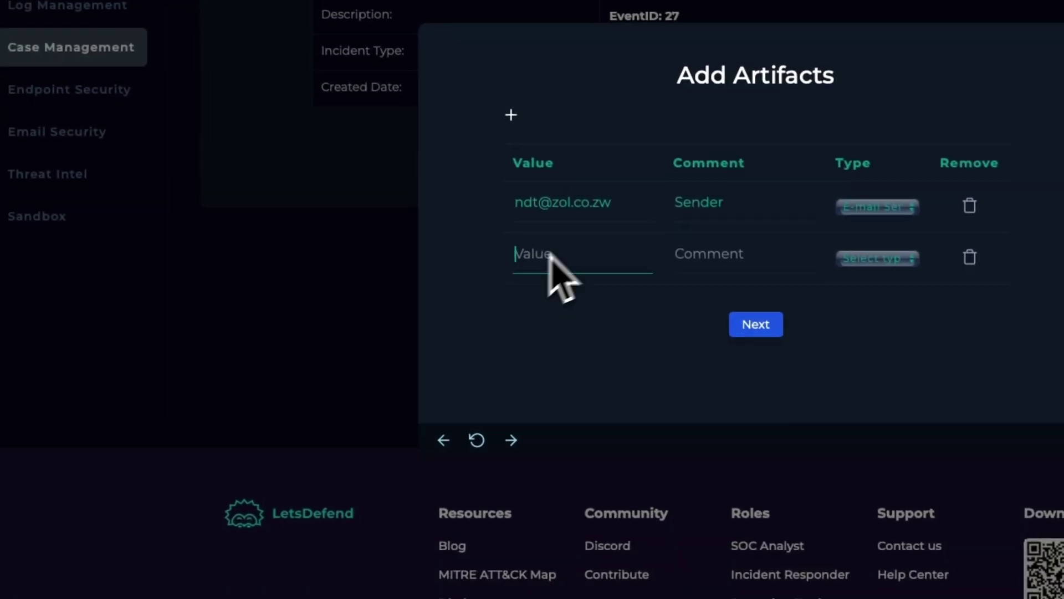
click(591, 206)
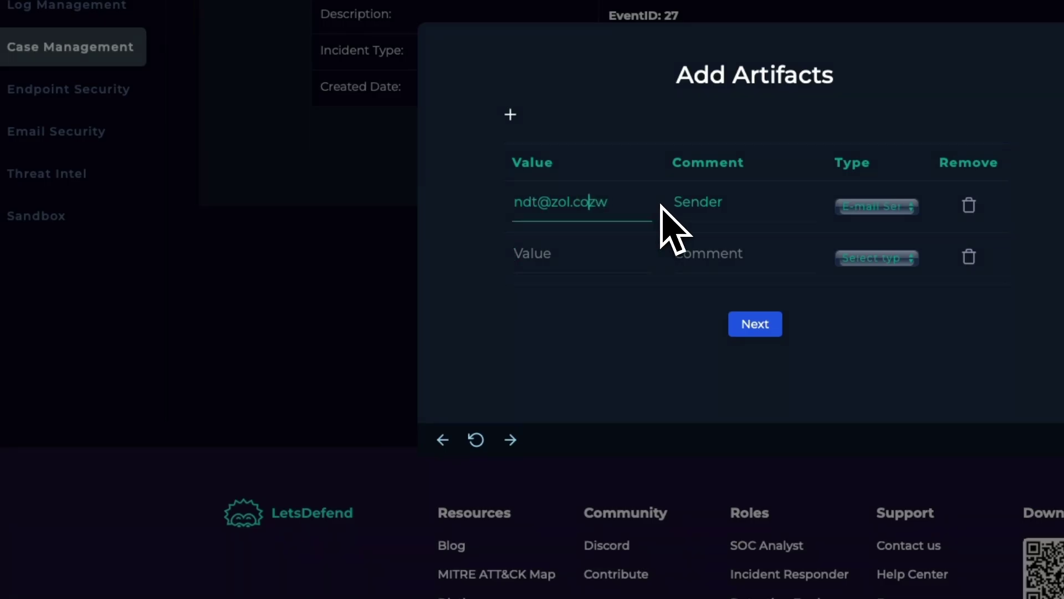
- Enter the email's hredoybangladesh.com link as the second artifact's value and defang its scheme to hxxps
click(626, 257)
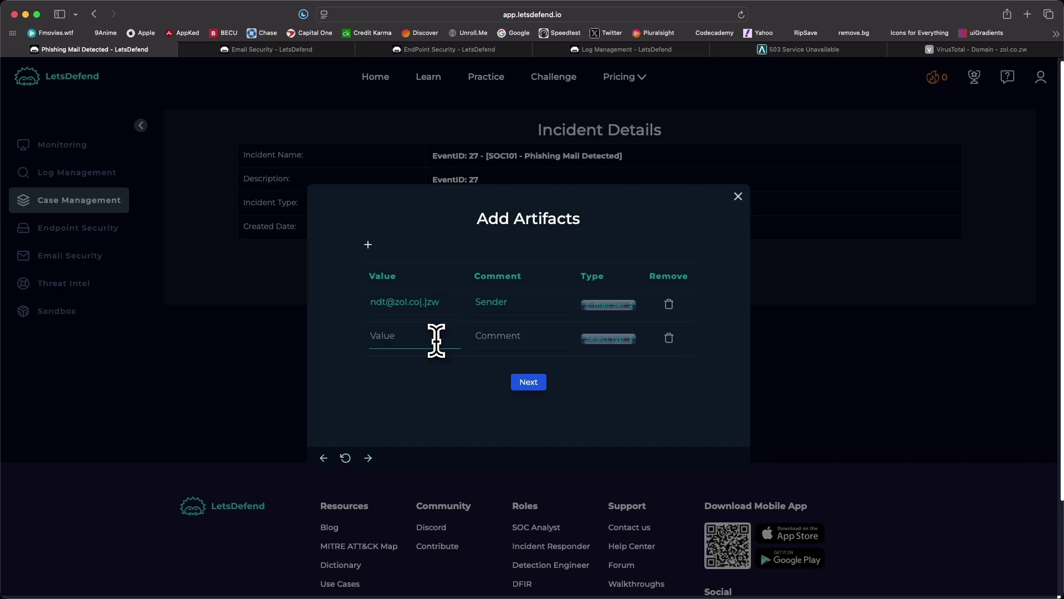
drag(436, 338, 286, 333)
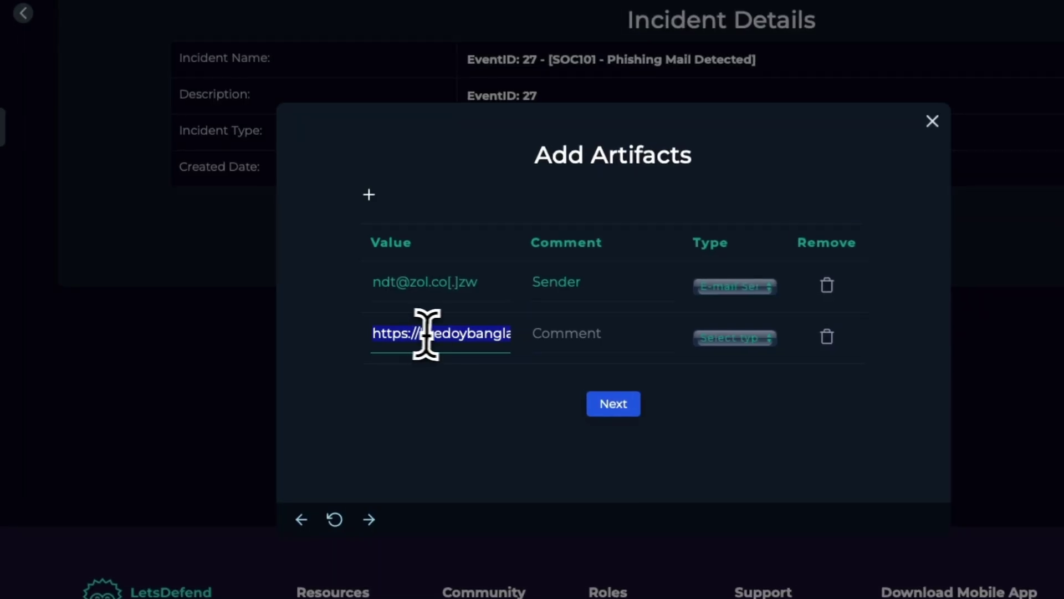
click(393, 333)
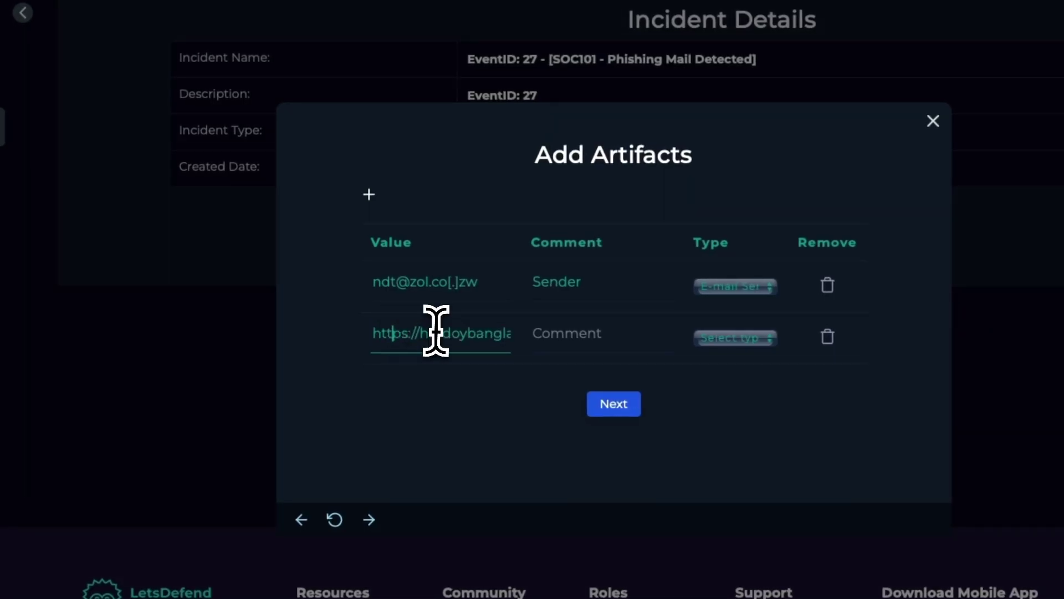
key(BackSpace)
key(BackSpace)
text(xx)
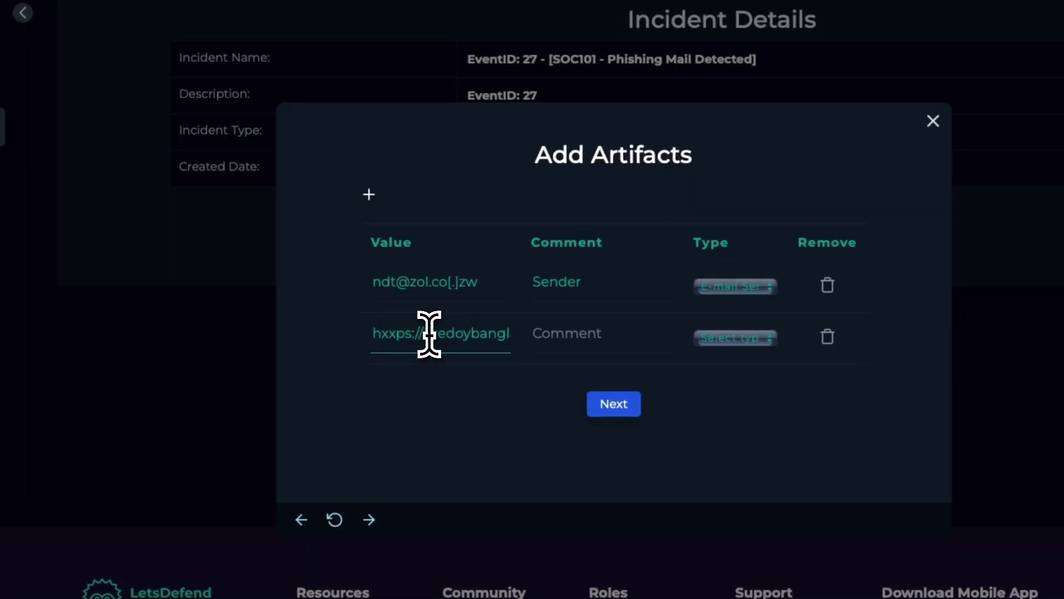
double_click(417, 333)
drag(521, 336, 546, 333)
drag(476, 335, 663, 340)
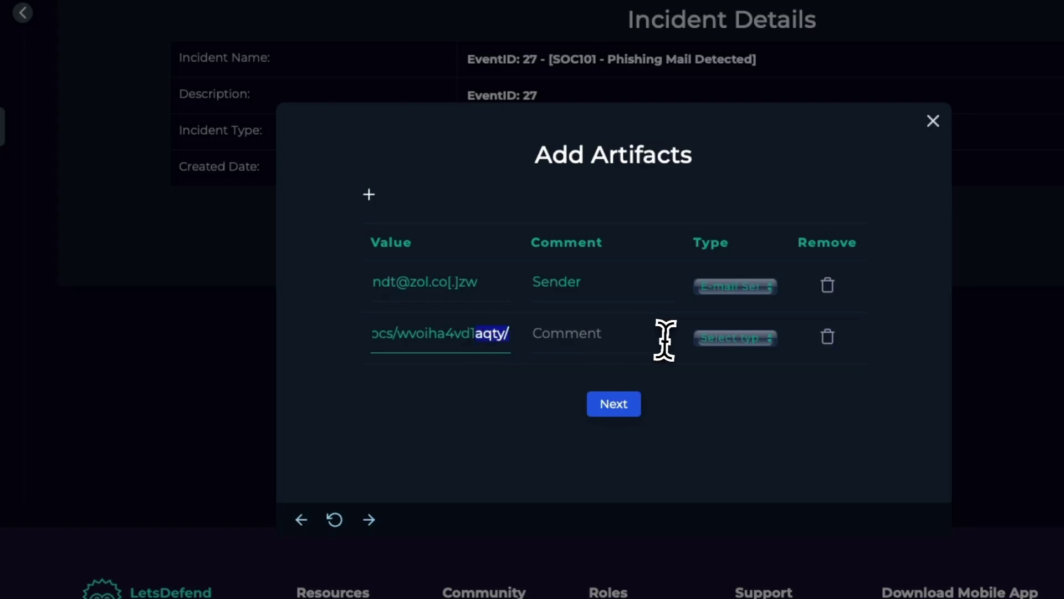
click(468, 326)
- Give the hredoybangladesh.com link artifact the comment URL and the type URL Address
click(594, 340)
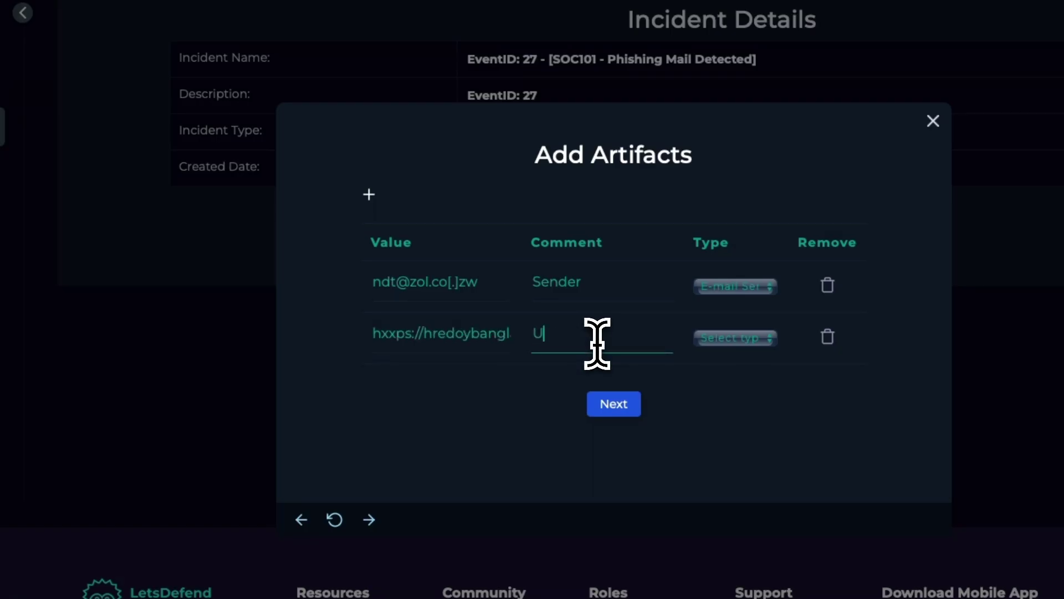
text(URL)
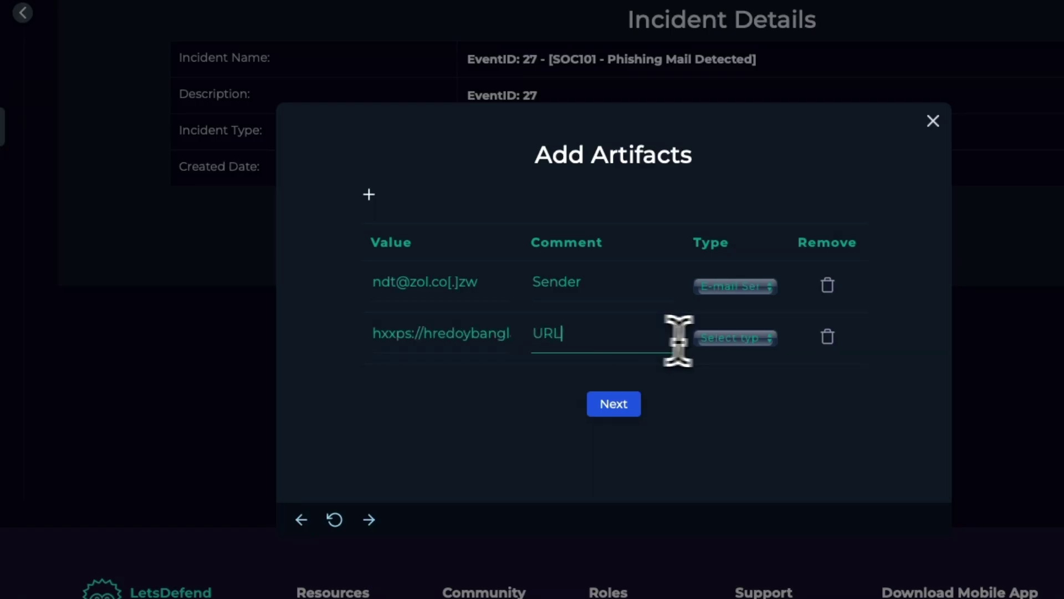
click(743, 338)
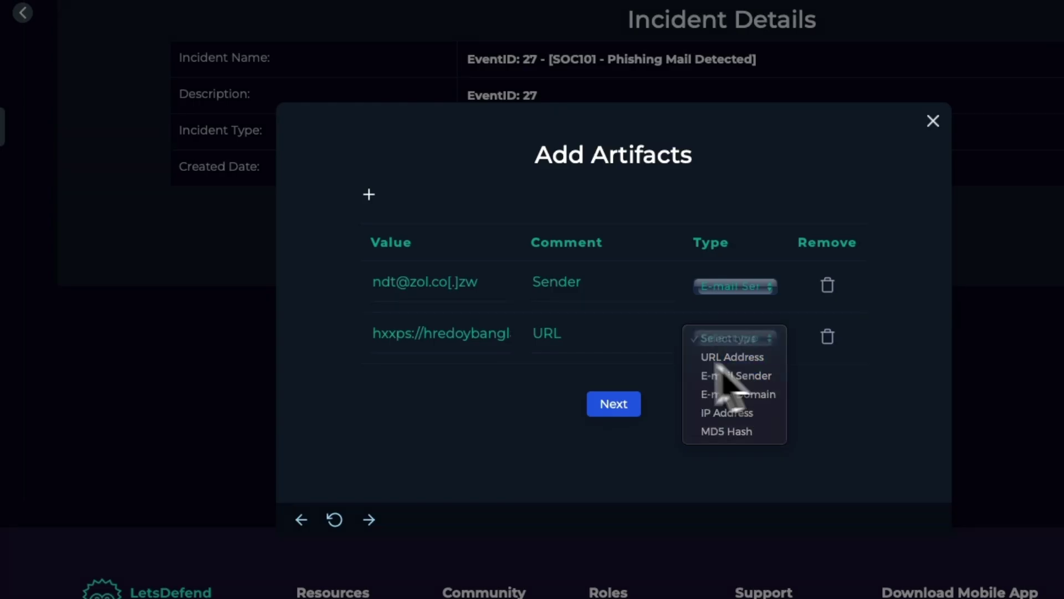
click(731, 357)
- Add a third artifact with value 146.56.209[.]252, comment SMTP and type IP Address
click(369, 194)
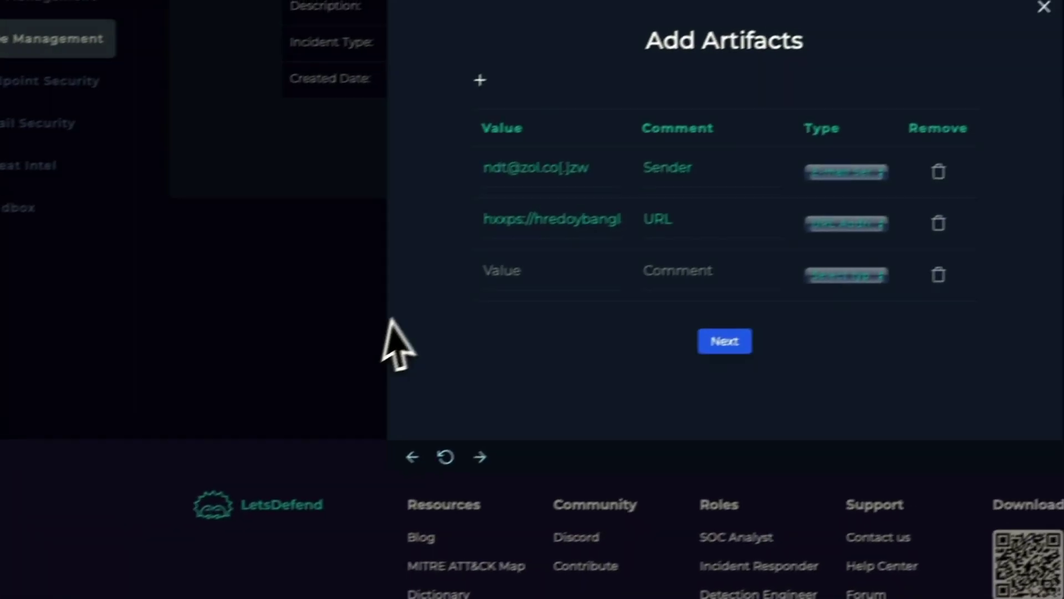
click(597, 306)
text(146.56.209.252)
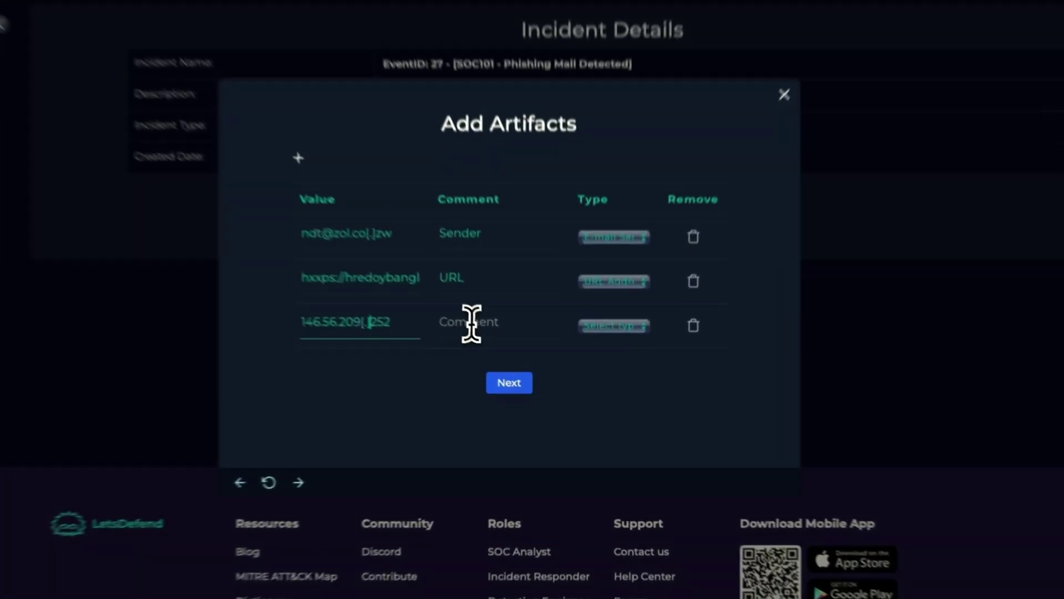
click(500, 353)
text(SM)
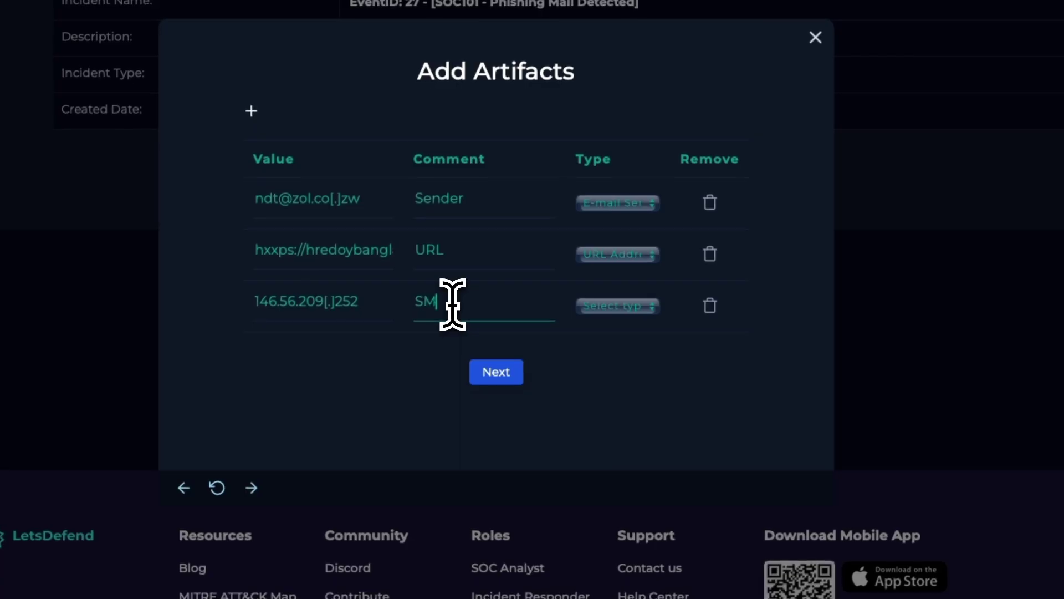
text(TP)
click(632, 306)
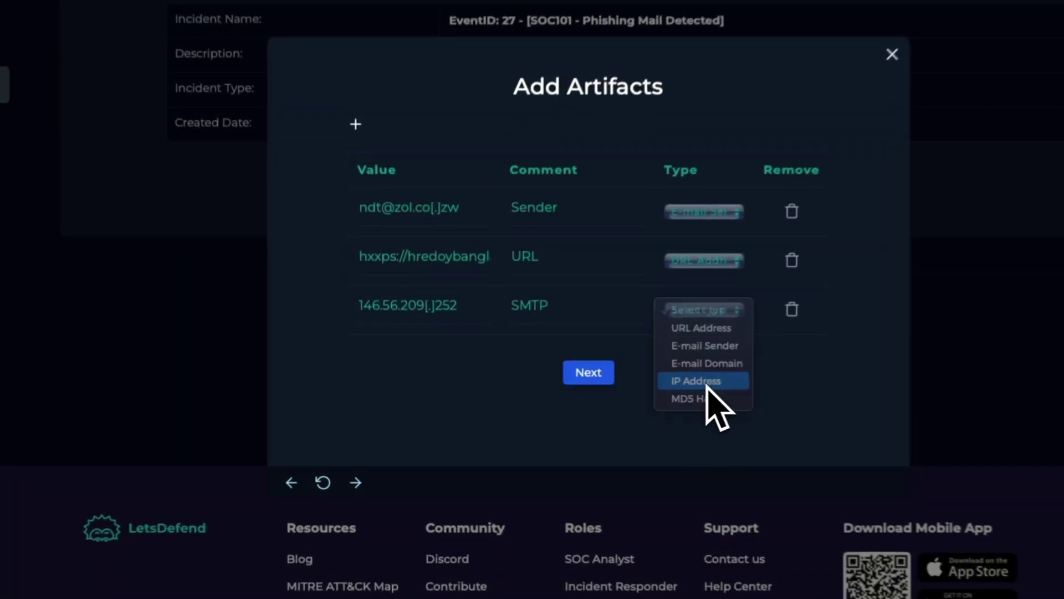
click(603, 404)
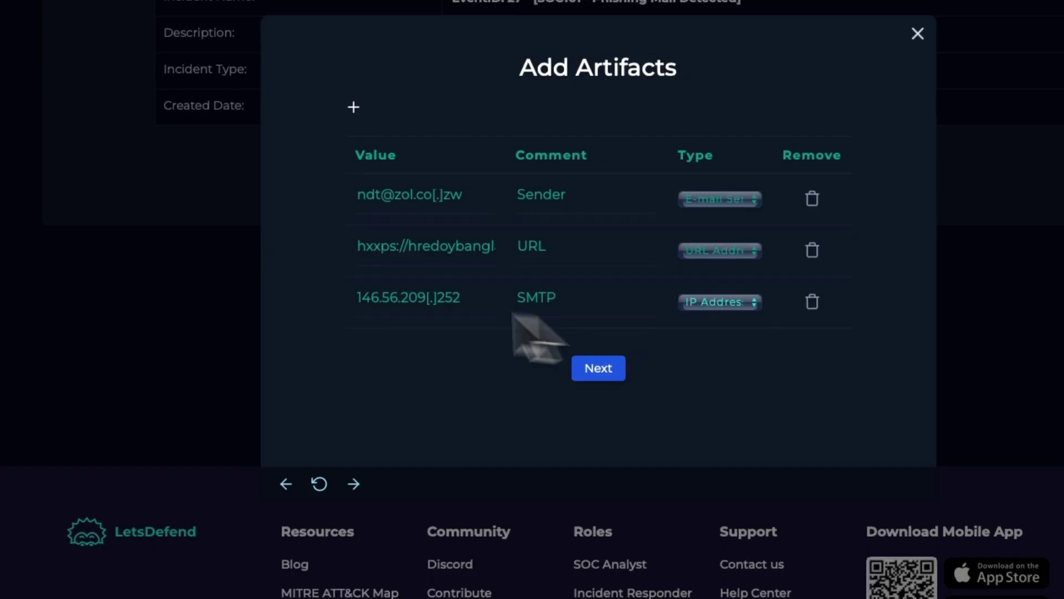
- Append "- China" to the IP address artifact's comment and submit the artifacts
click(582, 298)
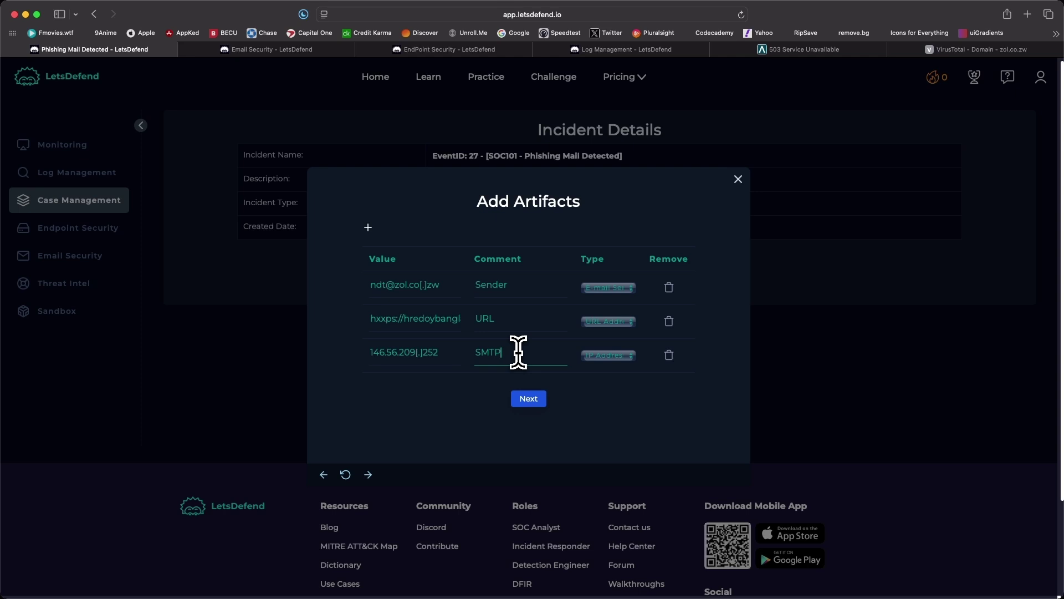
text(- China)
click(526, 397)
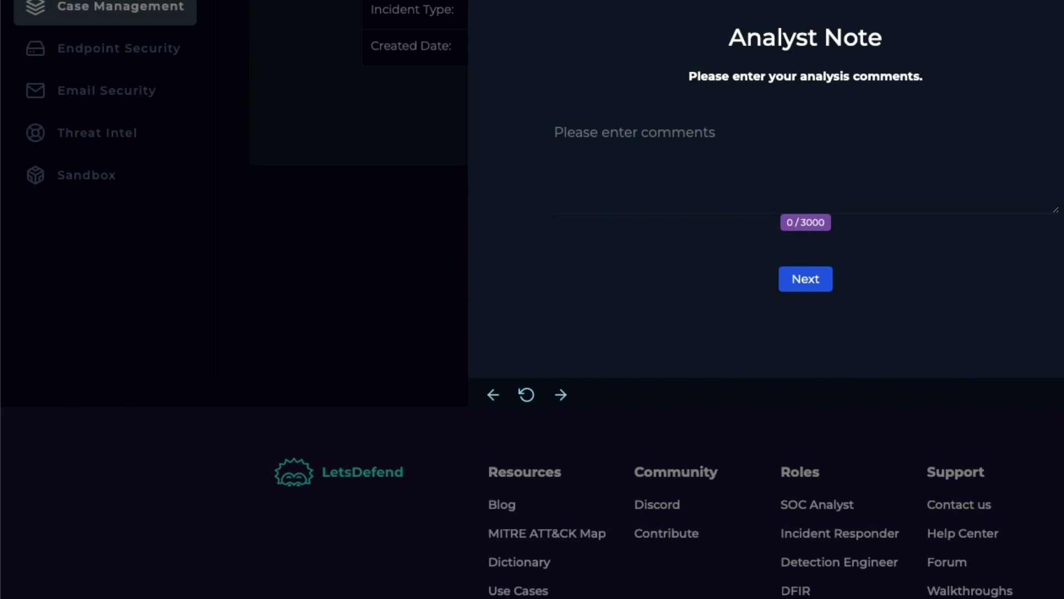
- Paste the prepared summary of the fake UPS phishing email as the analyst note and enlarge the comment area to show it all
right_click(595, 147)
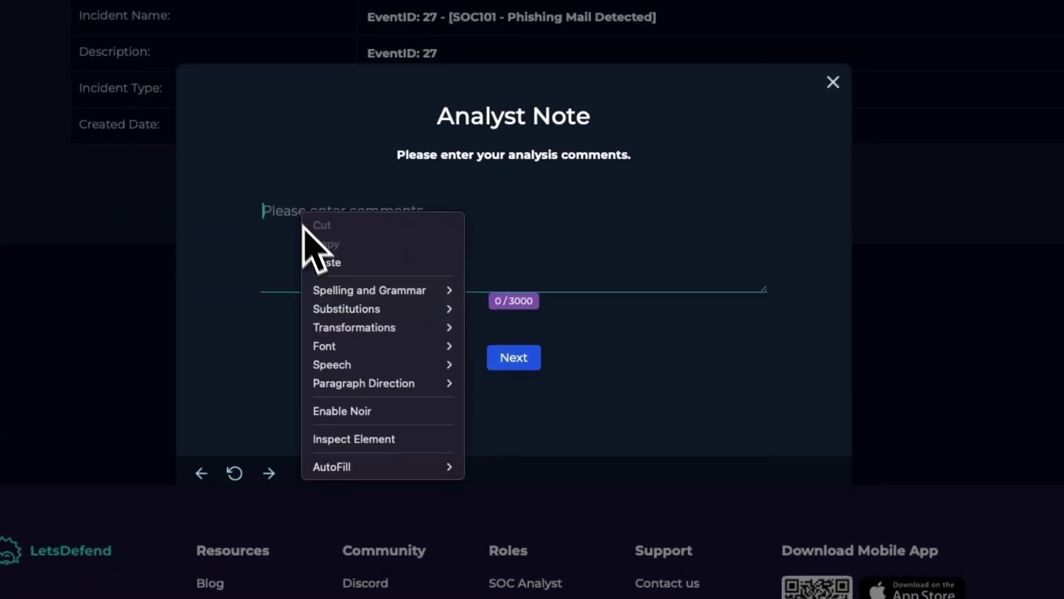
click(327, 262)
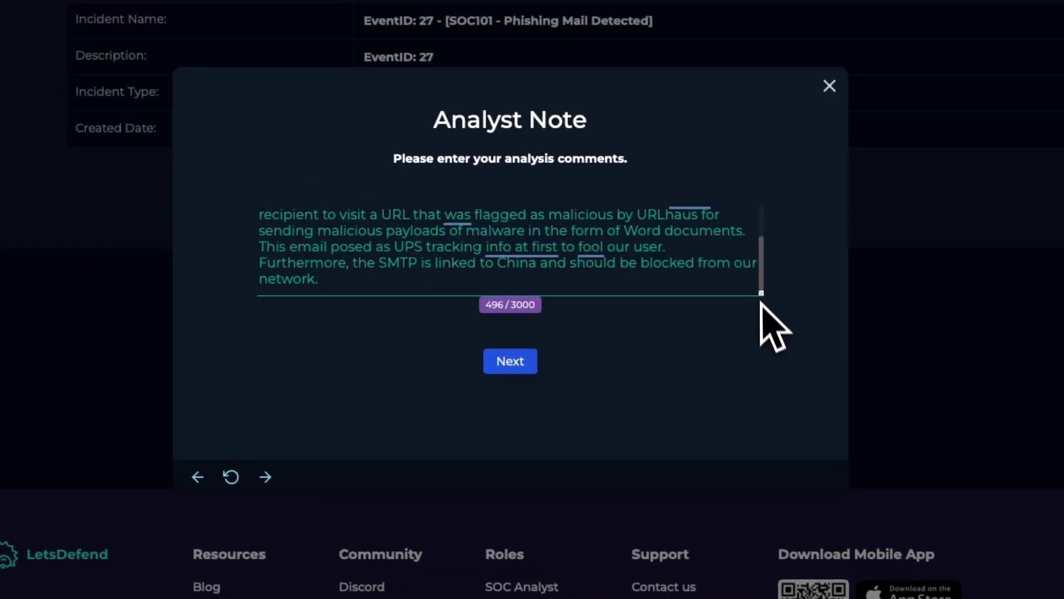
drag(762, 295, 776, 419)
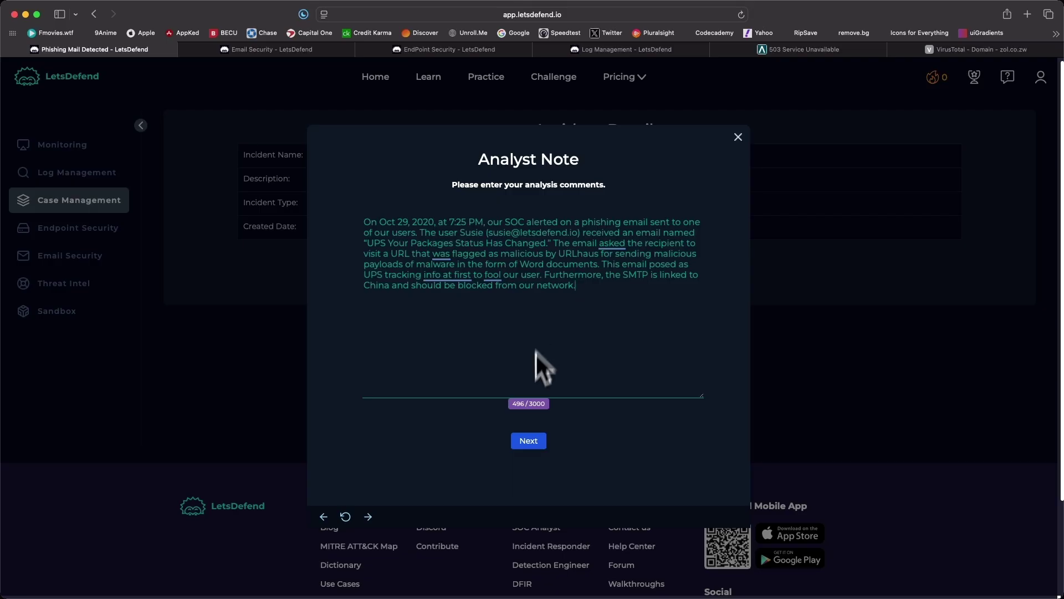
- Copy the full text of the analyst note for reuse
drag(577, 285, 366, 224)
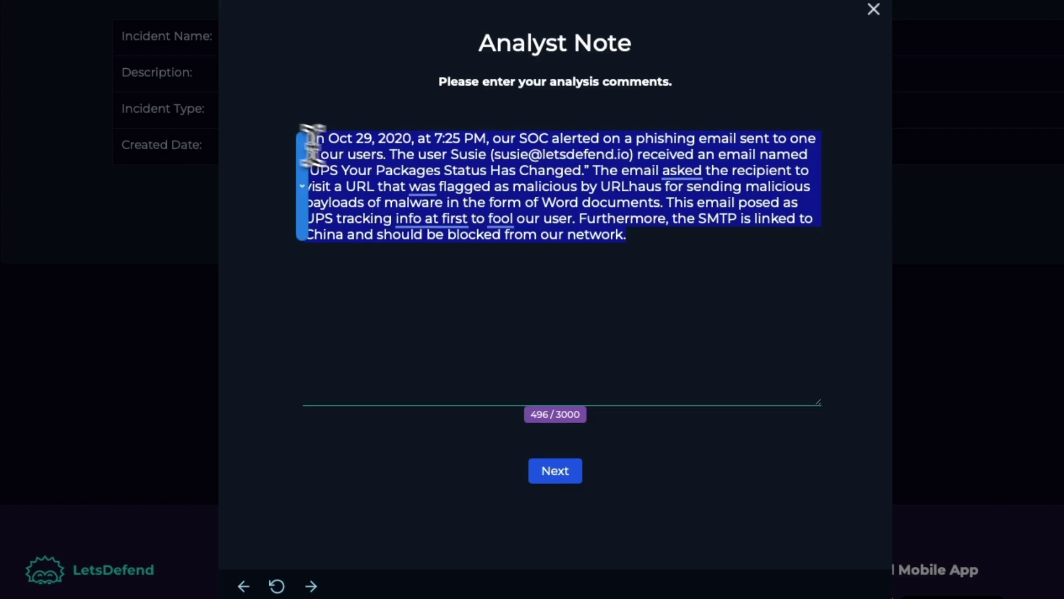
right_click(435, 173)
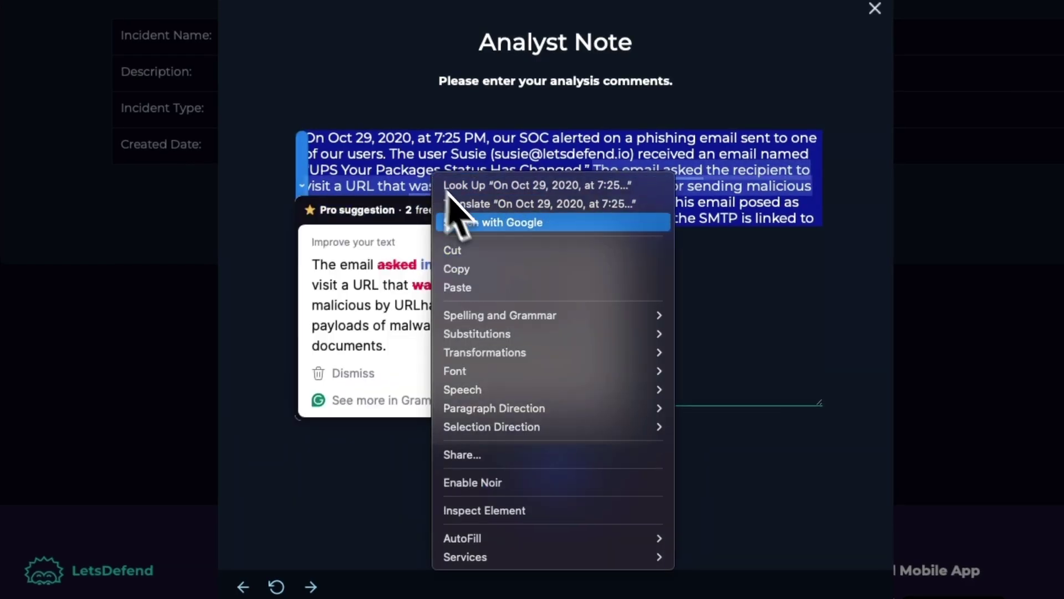
click(477, 267)
click(719, 313)
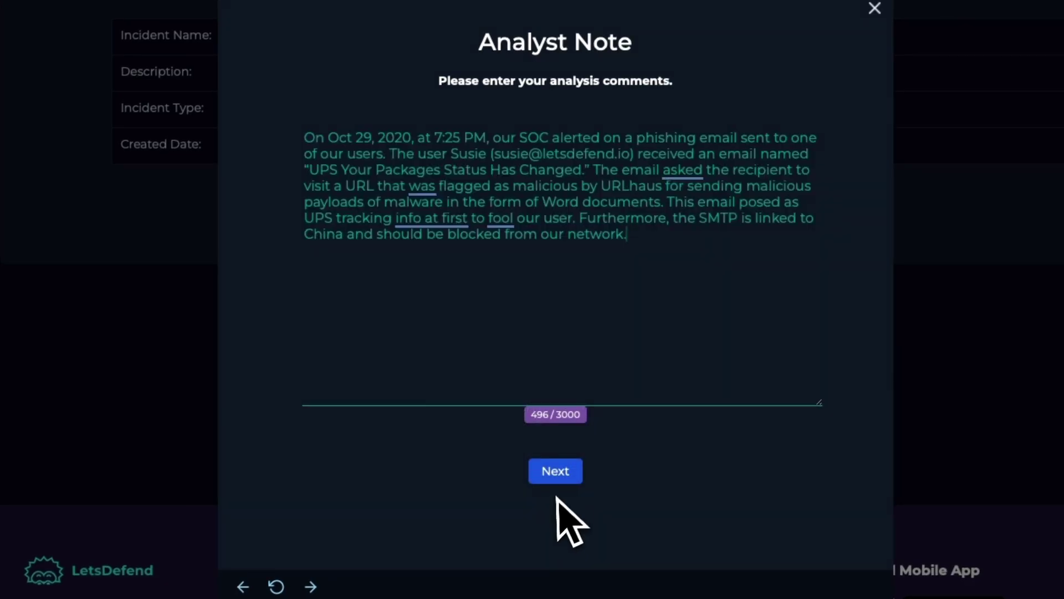
- Submit the analyst note, confirm finishing the playbook and continue to the monitoring page
click(571, 470)
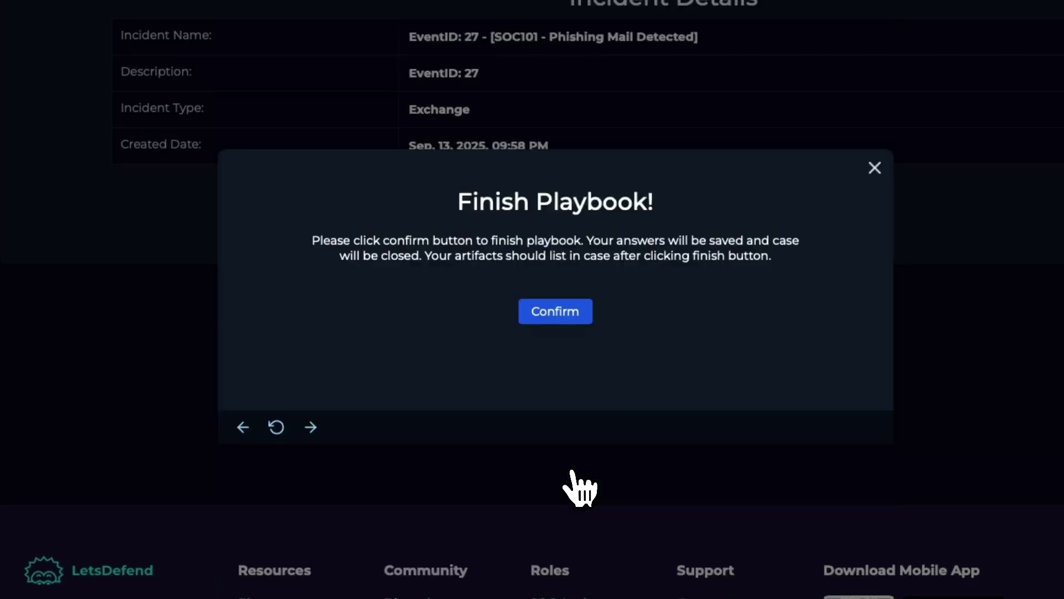
click(554, 313)
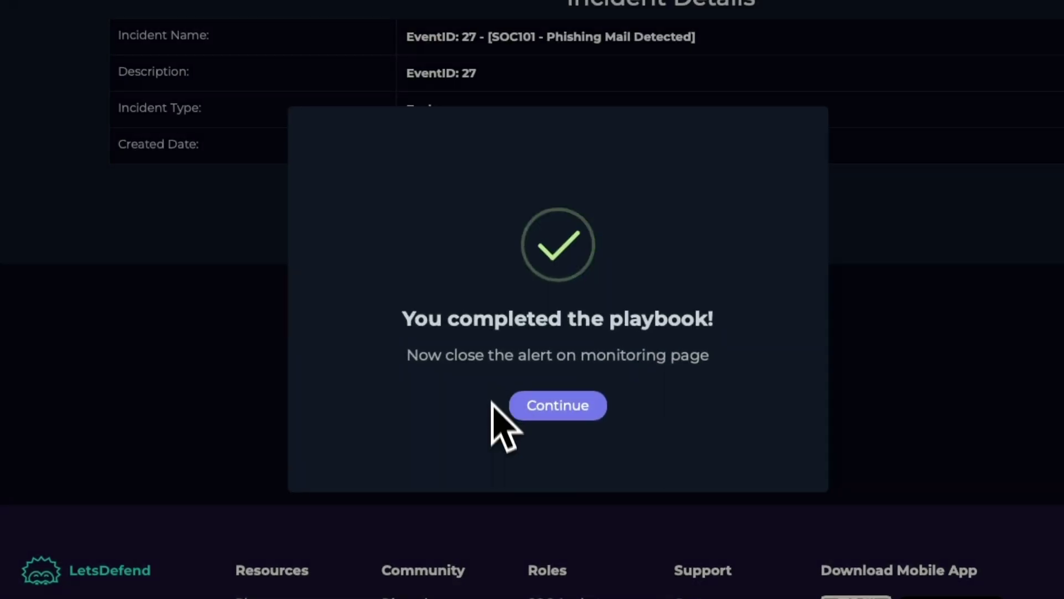
click(571, 416)
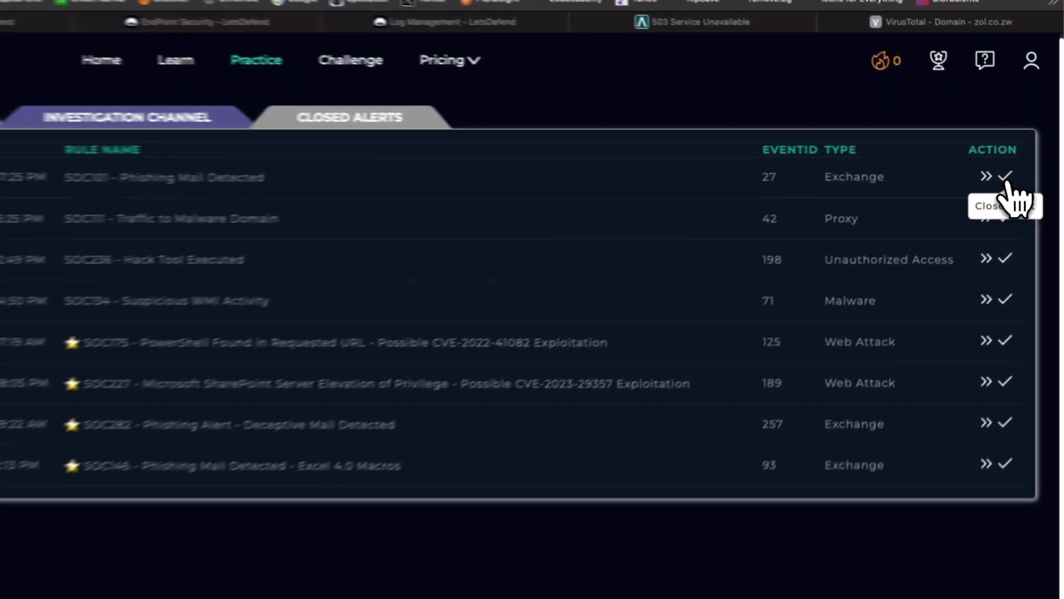
- Close alert event ID 27 as True Positive, pasting the copied analyst note as the closing note
click(1022, 162)
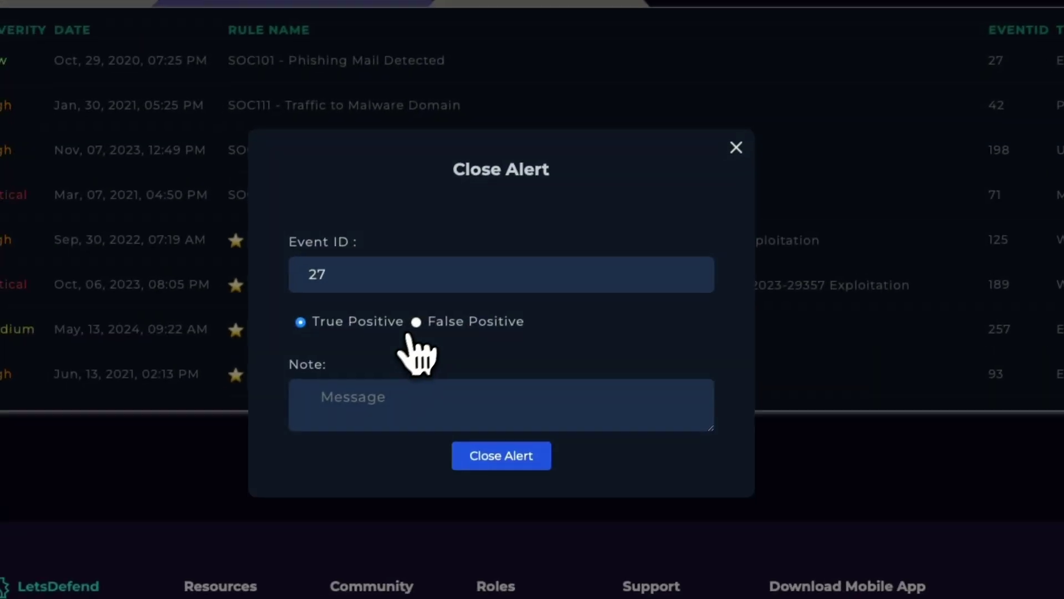
click(381, 410)
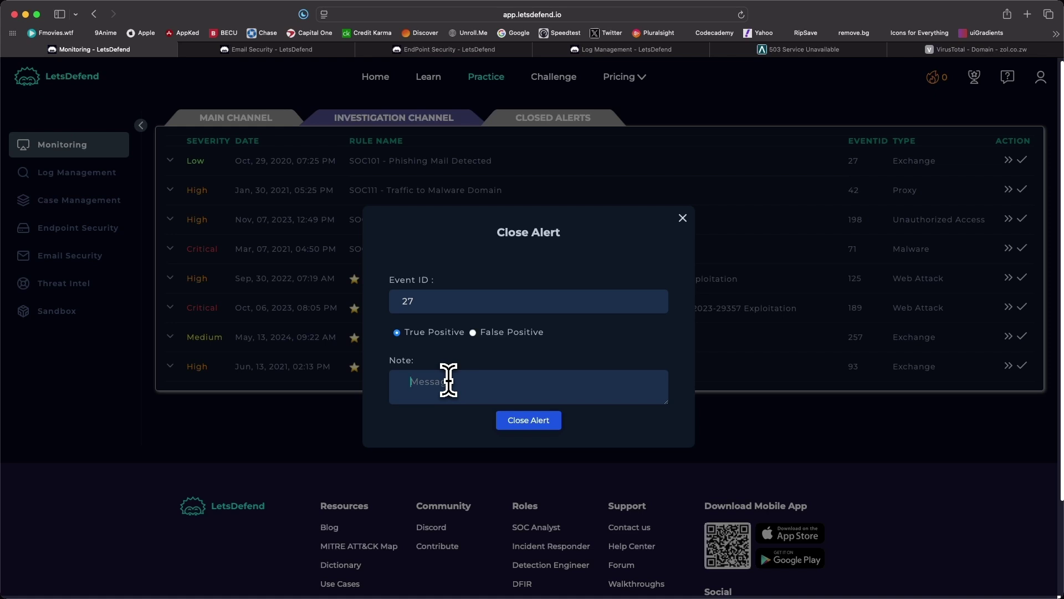
key(super+v)
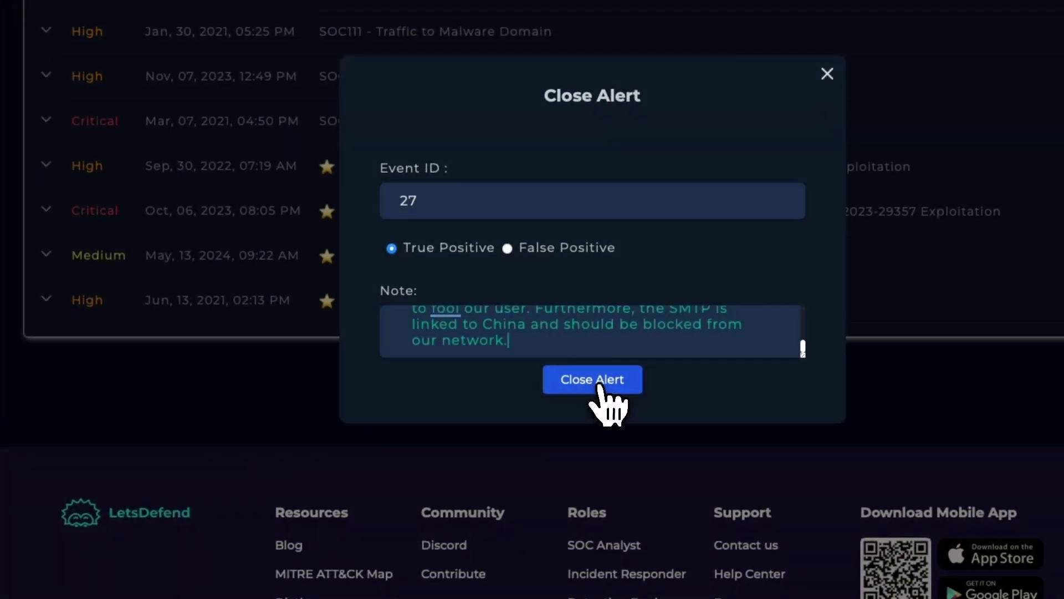
click(600, 385)
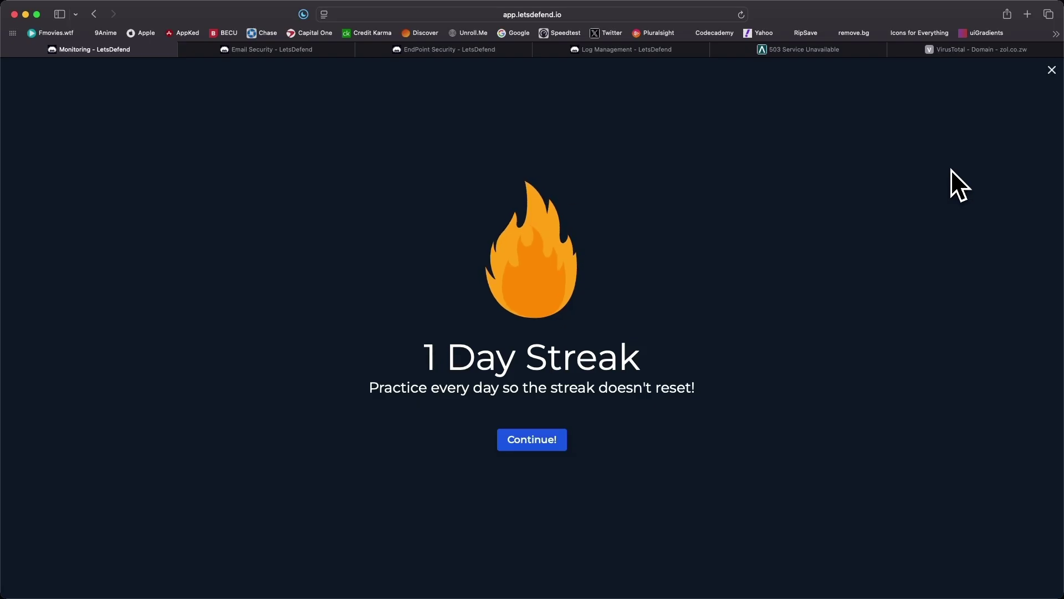
- Dismiss the streak notice and expand the SOC101 alert with event ID 27 among the closed alerts
click(551, 443)
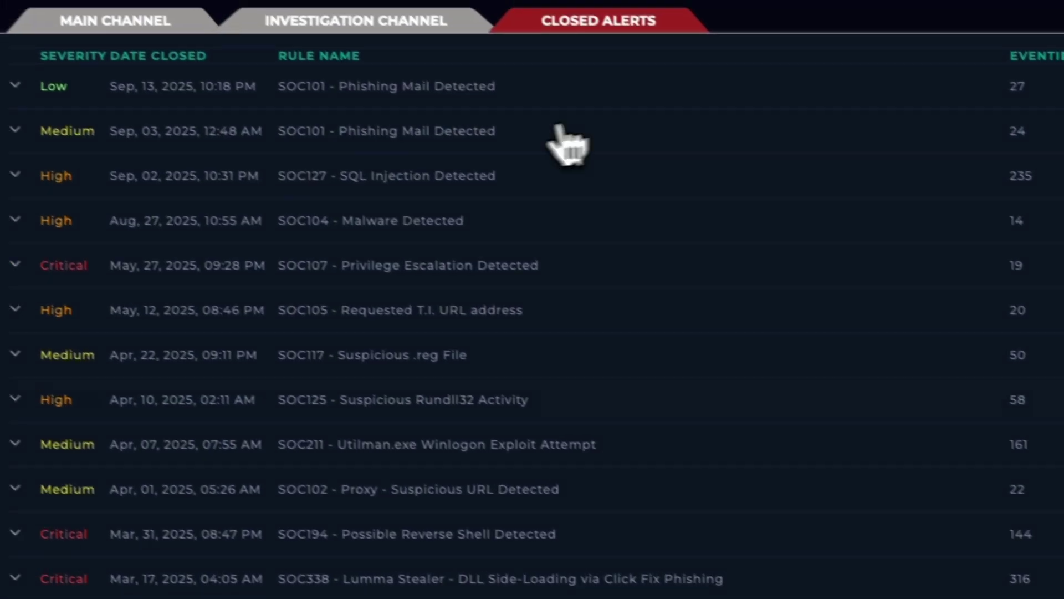
click(513, 114)
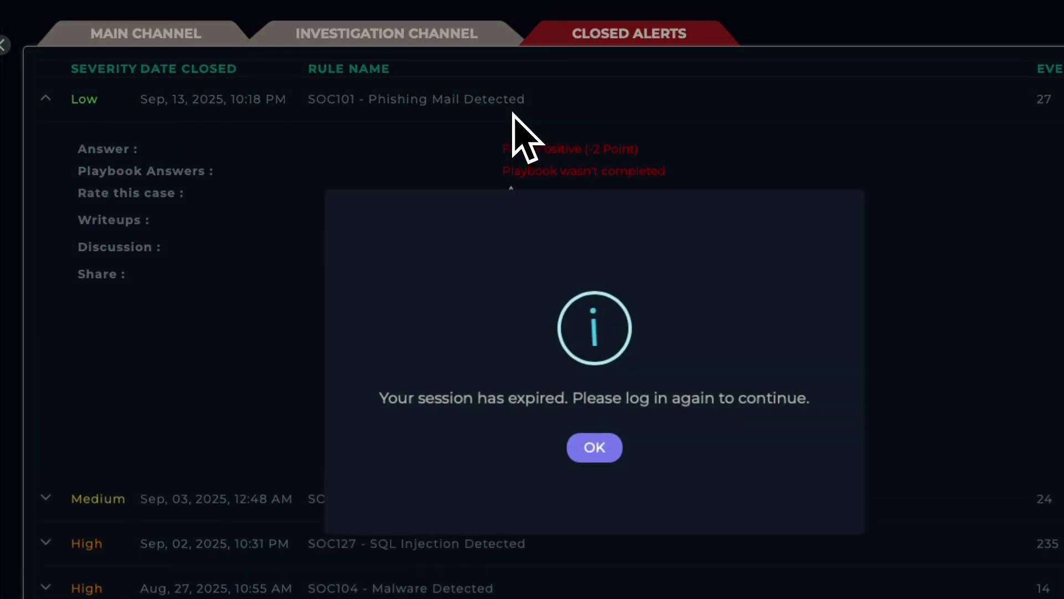
- Dismiss the session notice and sign in again by filling in the account's username and password
click(604, 457)
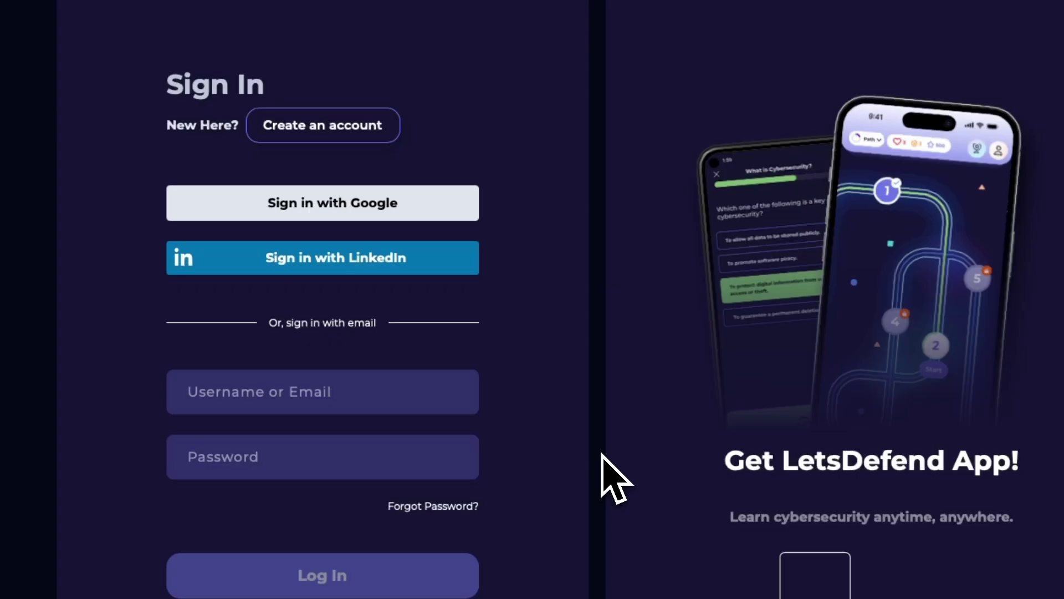
click(327, 440)
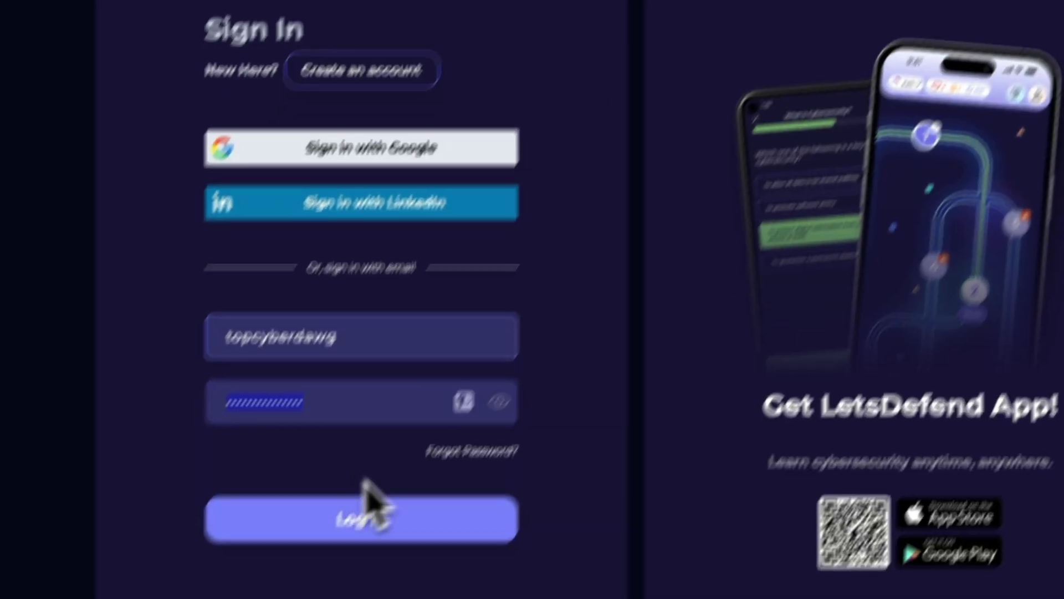
click(332, 579)
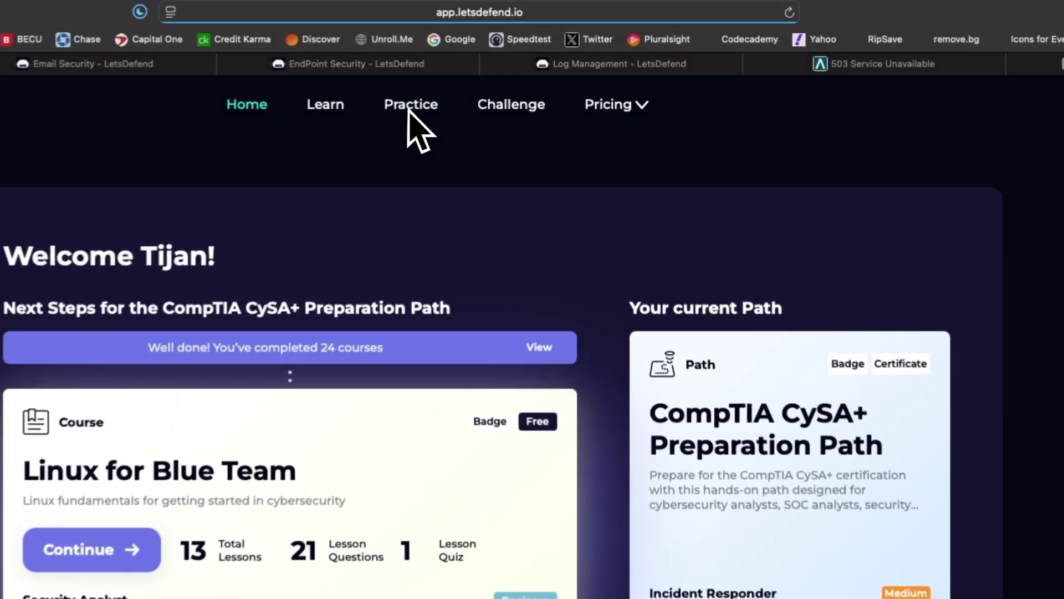
- Return to the practice area's closed alerts and expand event ID 27 to review the scored answers
click(410, 109)
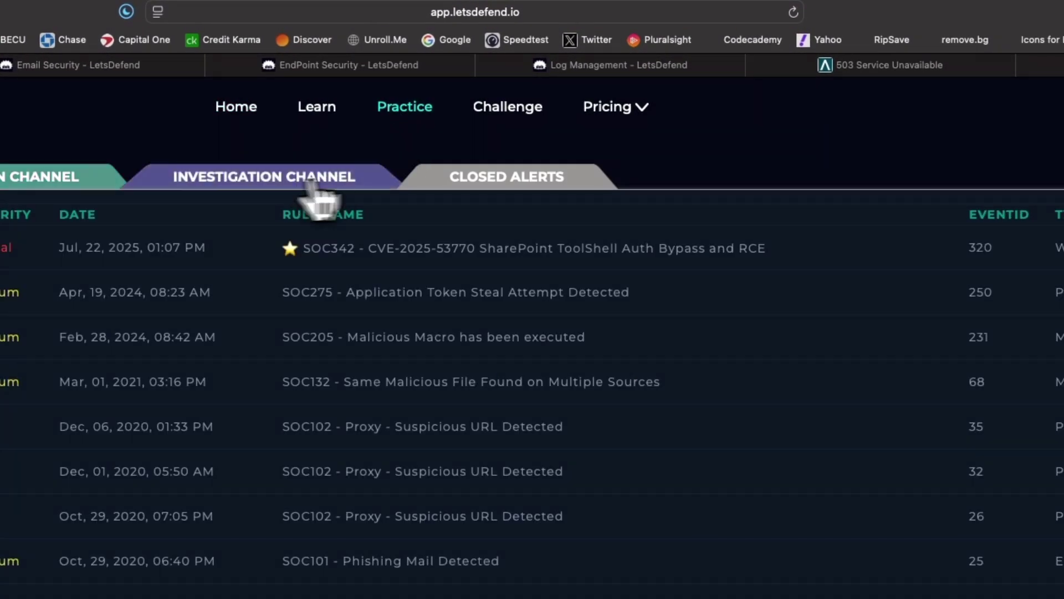
click(509, 186)
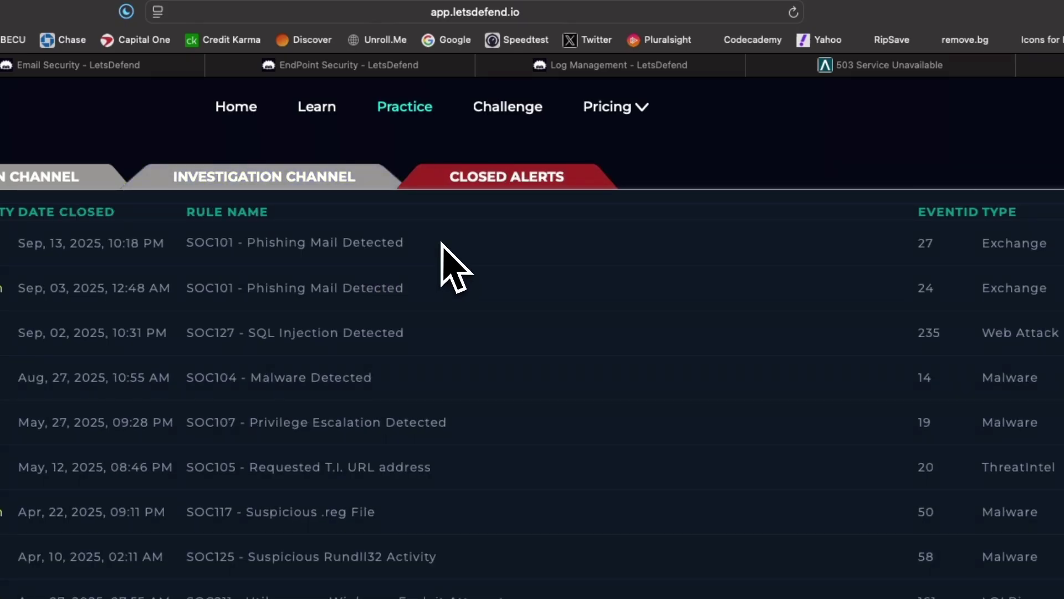
click(669, 244)
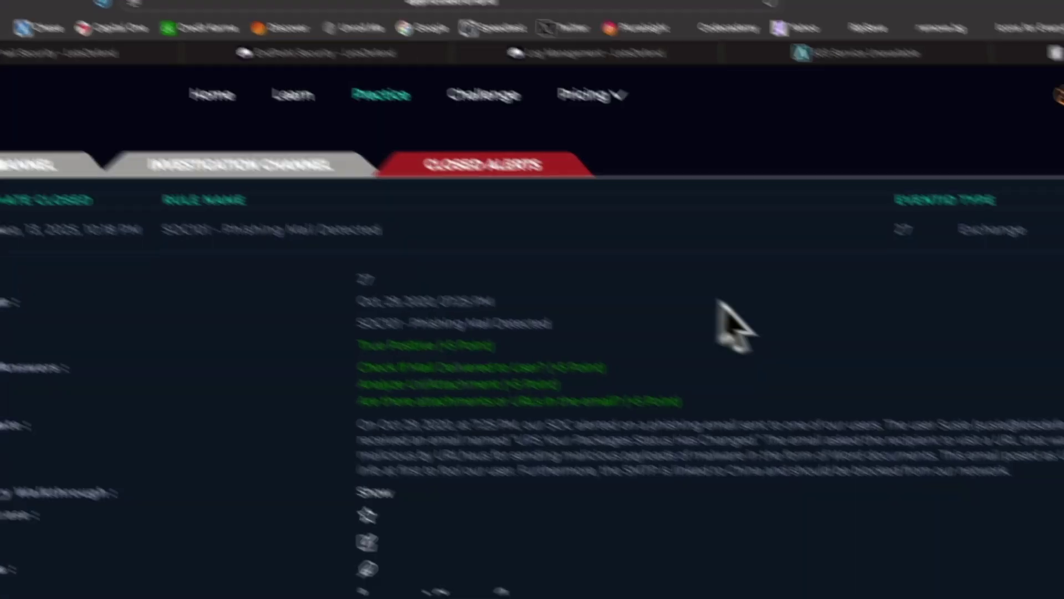